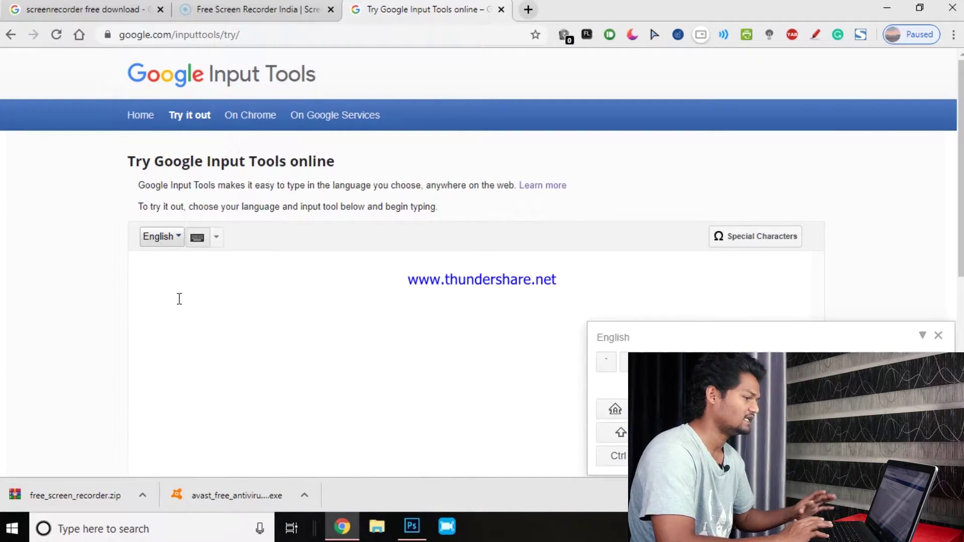
Set the input language of the online typing tool to Telugu
left_click(180, 298)
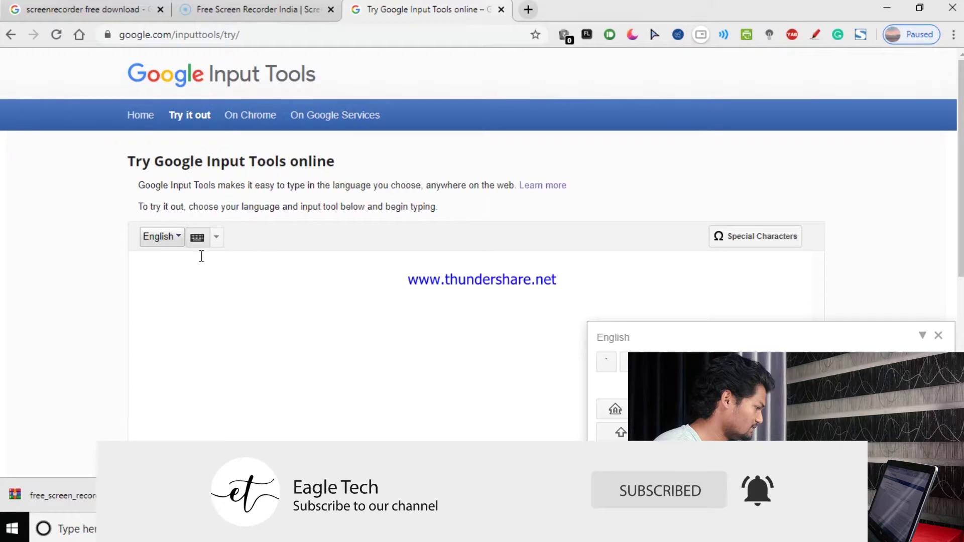
left_click(170, 242)
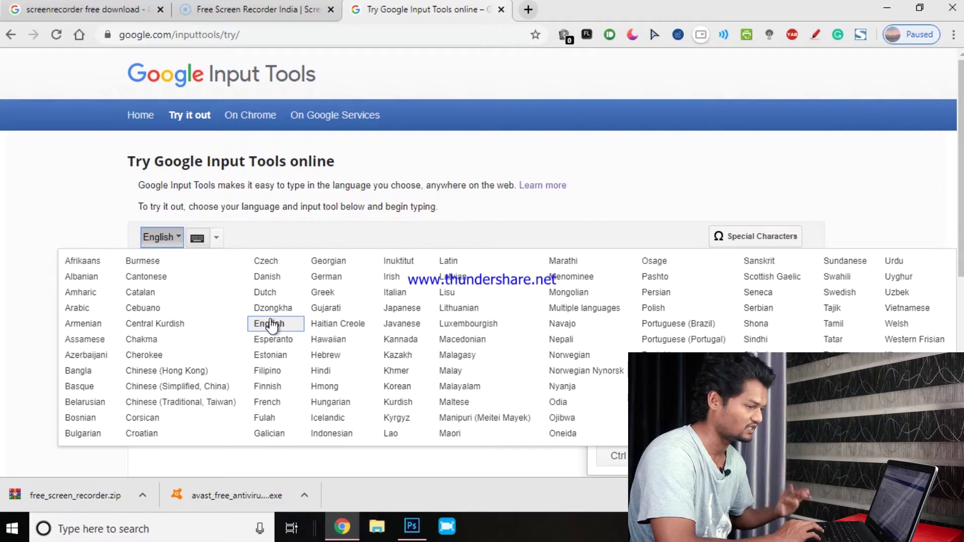
left_click(655, 402)
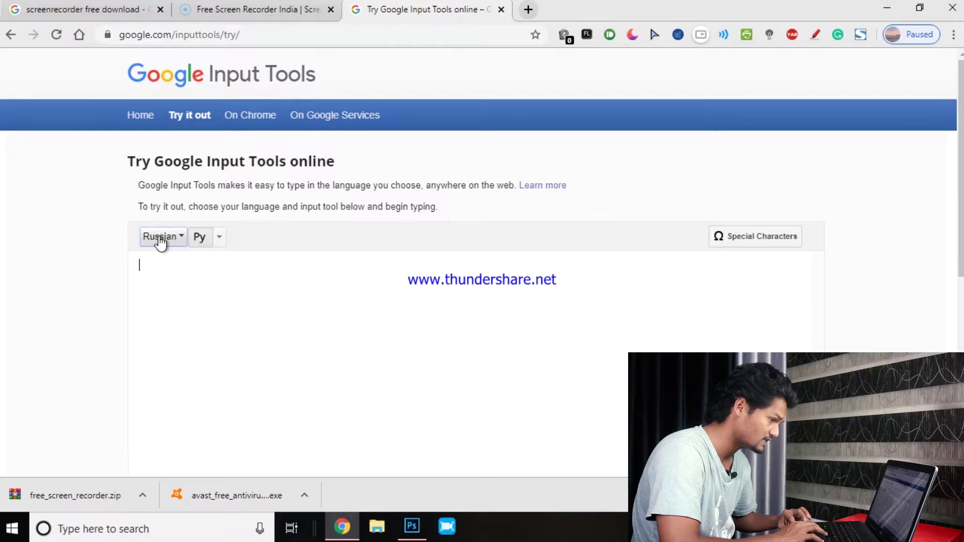
left_click(159, 237)
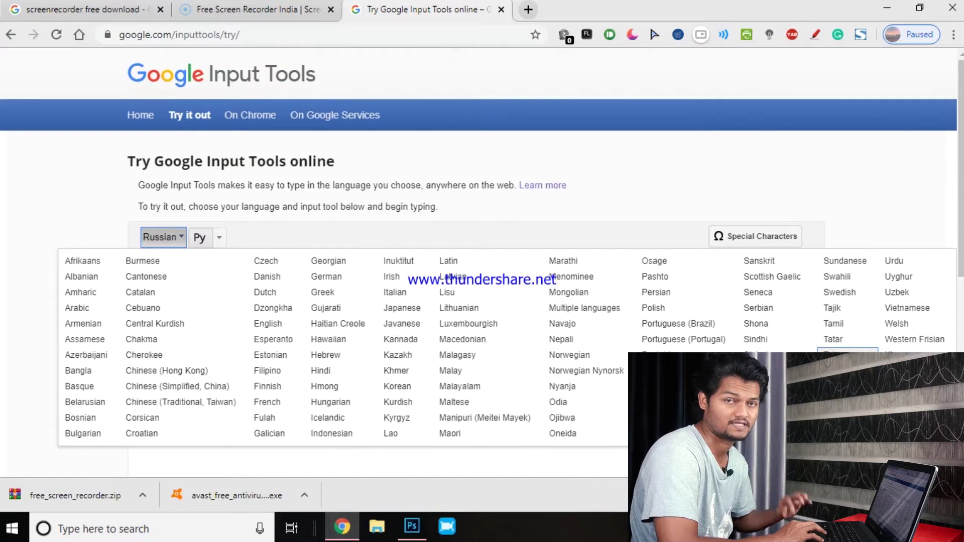
left_click(836, 355)
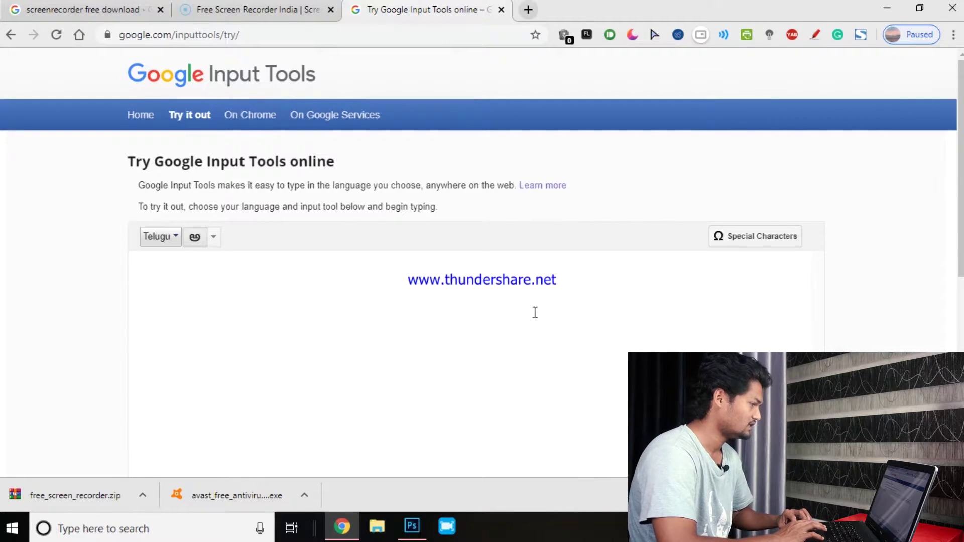
Enter the person's first name phonetically, accept the first Telugu suggestion, and copy the resulting text
left_click(507, 308)
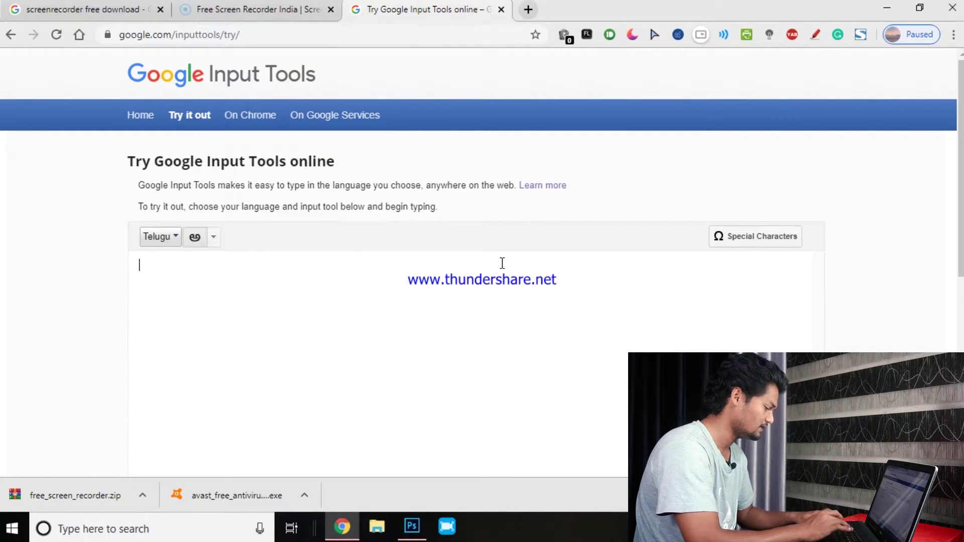
type("manideep")
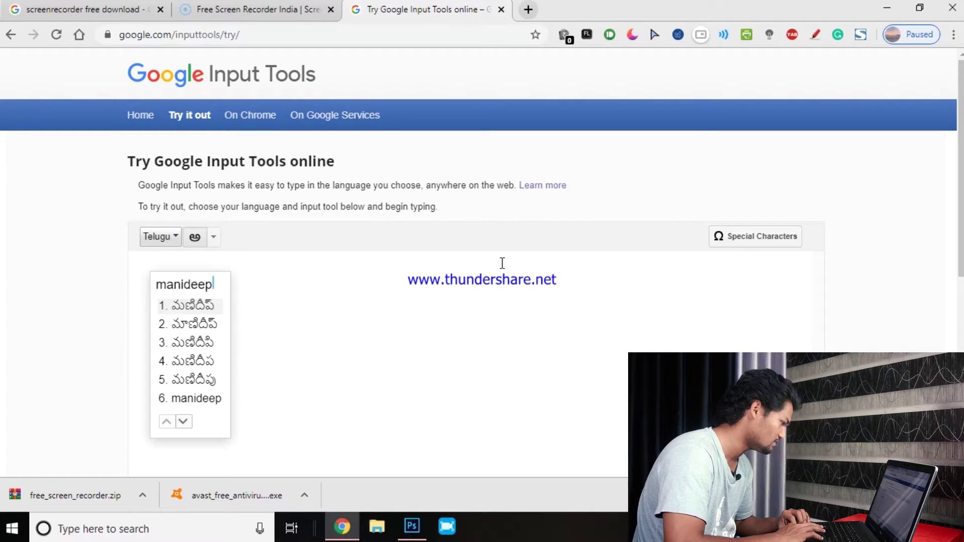
left_click(194, 305)
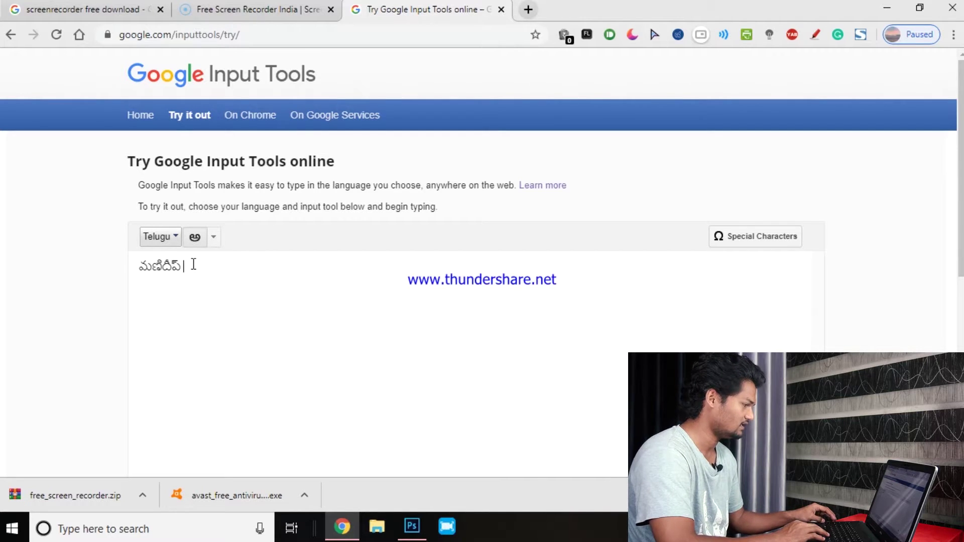
key("ctrl+a")
key("ctrl+c")
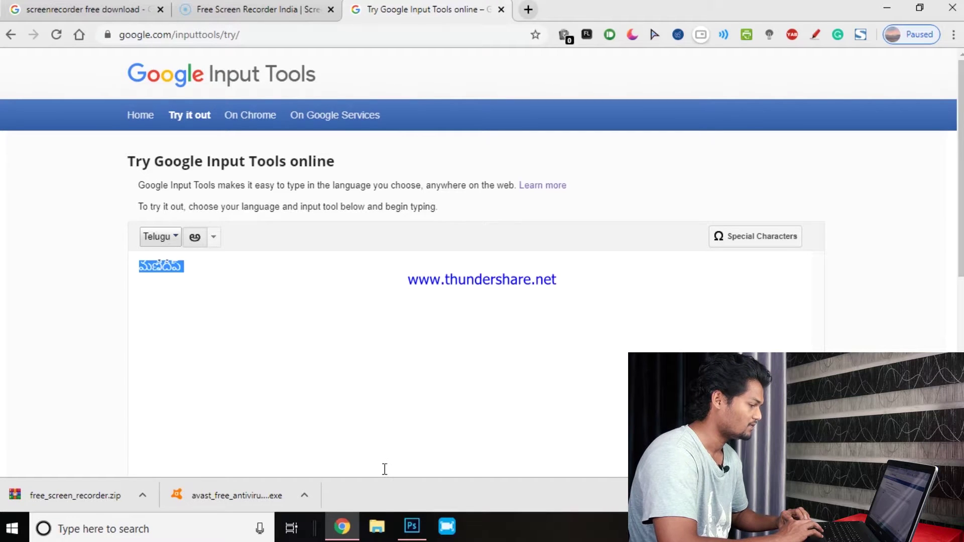
Switch to Photoshop and create a new 1280 × 720 pixel document with a white background
left_click(412, 526)
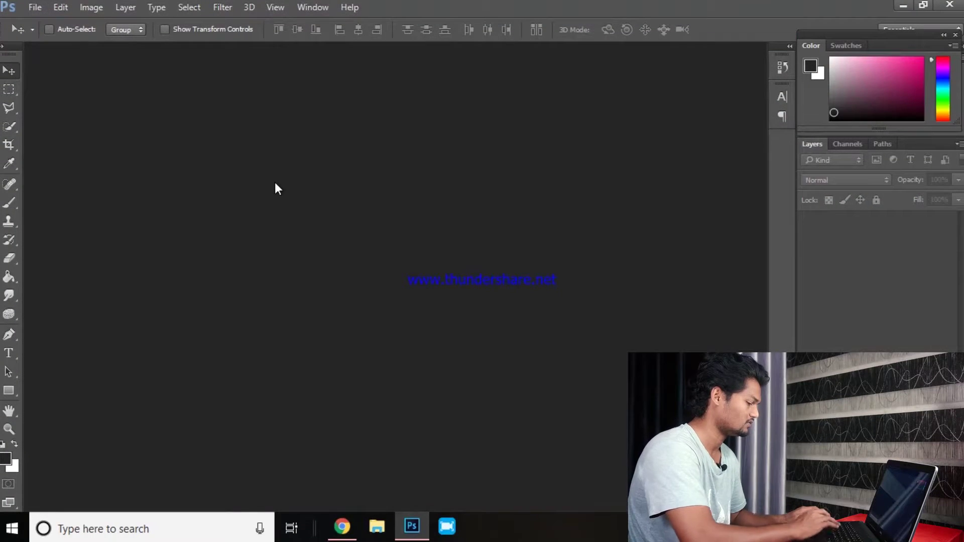
key("ctrl+n")
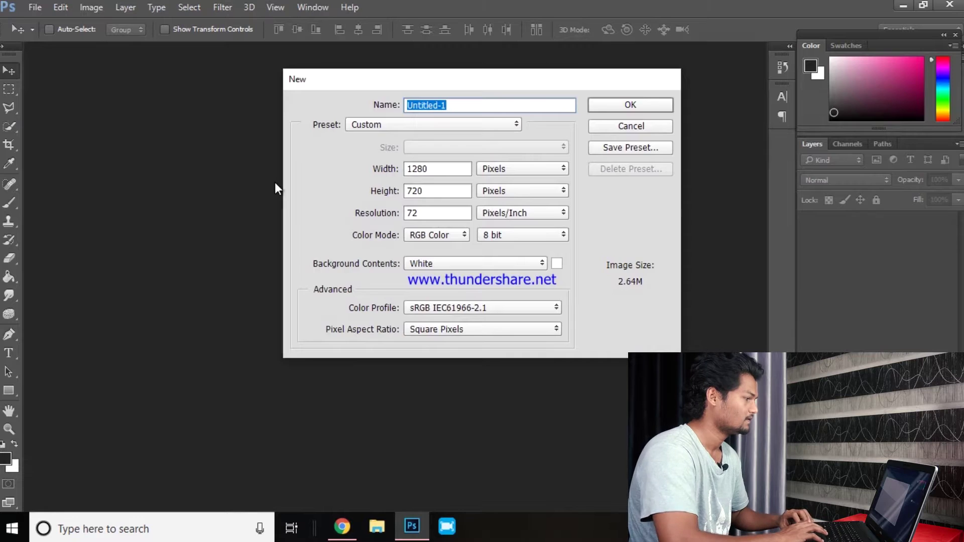
key("Return")
Paste the copied Telugu name as horizontal text in the upper-left area of the canvas
left_click(9, 353)
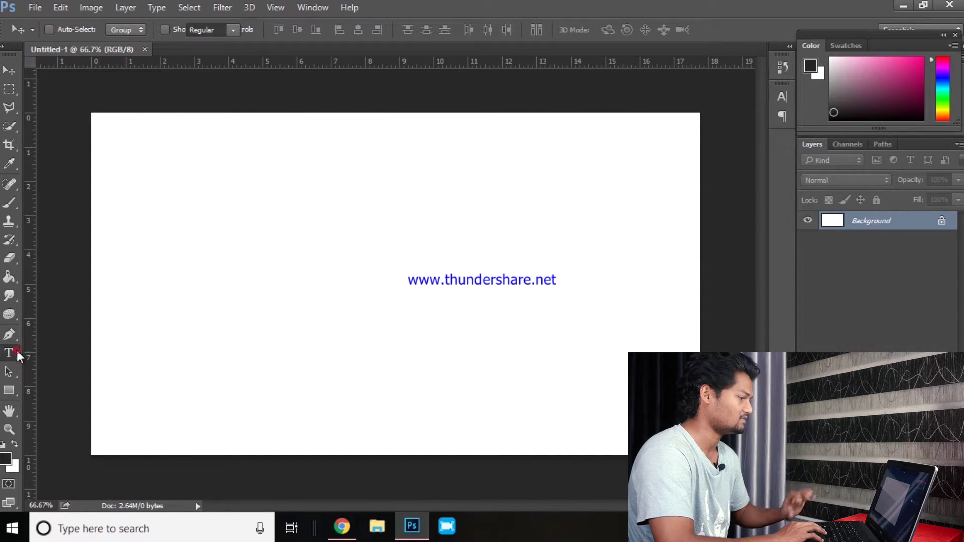
left_click(247, 226)
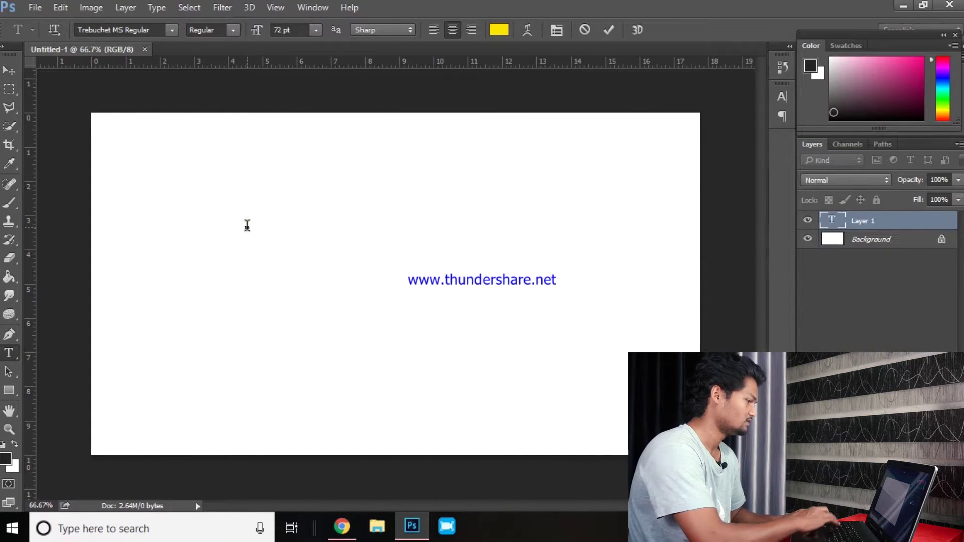
key("ctrl+v")
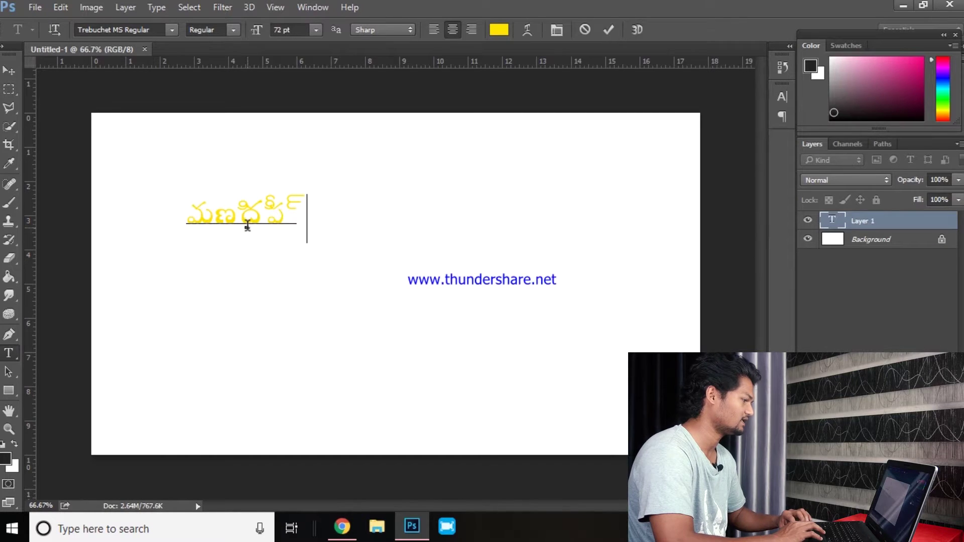
Recolor the whole pasted Telugu text red and commit the type edit
key("shift+Left")
key("shift+Left")
key("shift+Left")
key("shift+Left")
key("shift+Left")
key("shift+Left")
key("shift+Left")
key("ctrl+c")
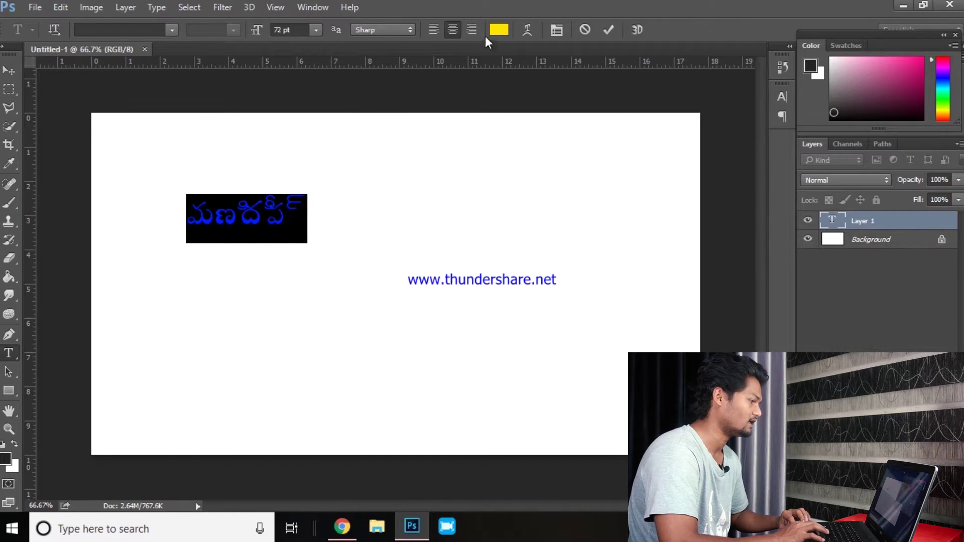
left_click(498, 30)
left_click(745, 117)
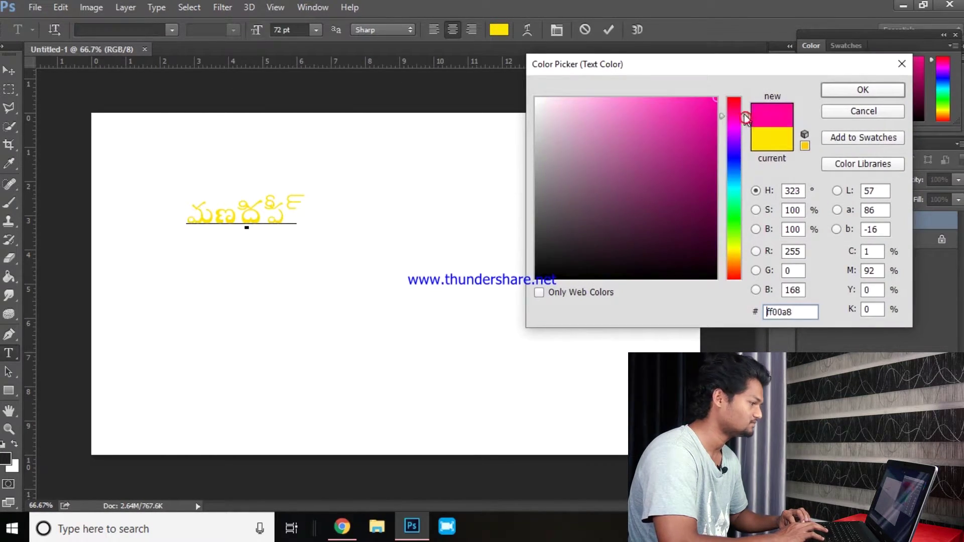
left_click_drag(744, 117, 747, 97)
left_click(830, 90)
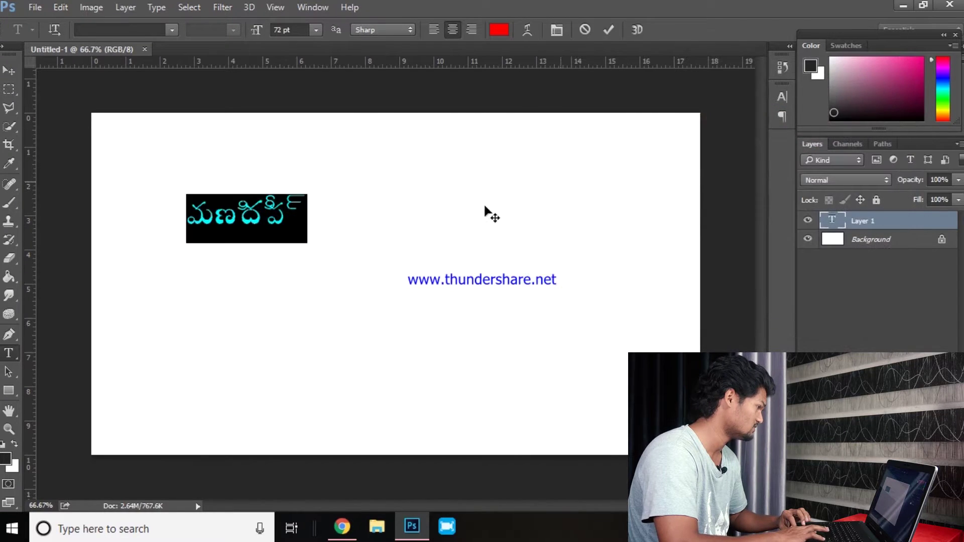
left_click(9, 70)
left_click_drag(246, 226, 248, 223)
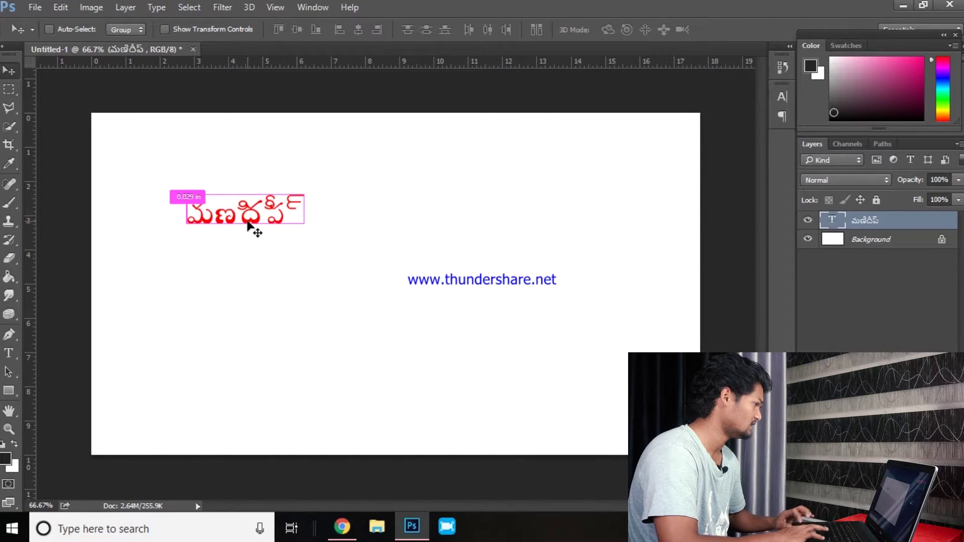
Set the text engine in the Type preferences to Middle Eastern and South Asian and apply it
left_click(26, 12)
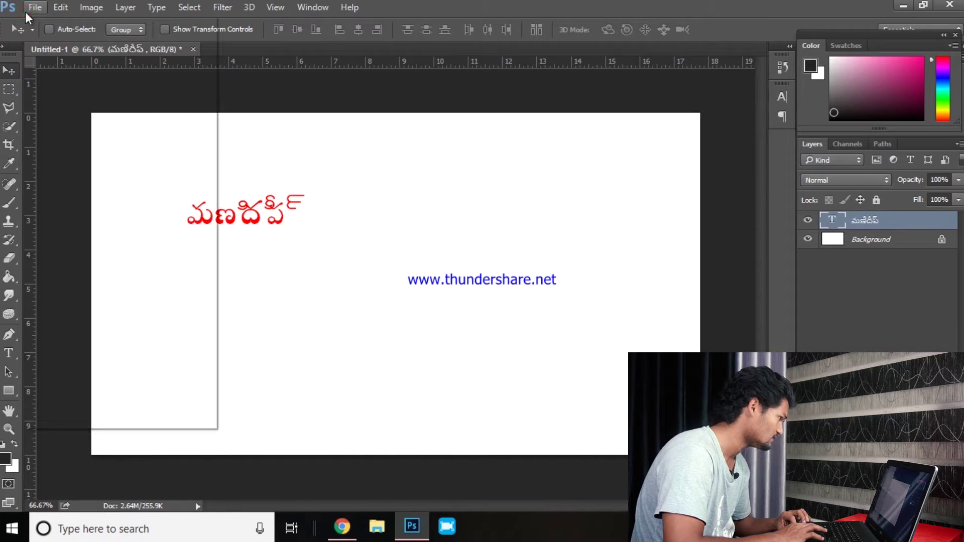
mouse_move(61, 7)
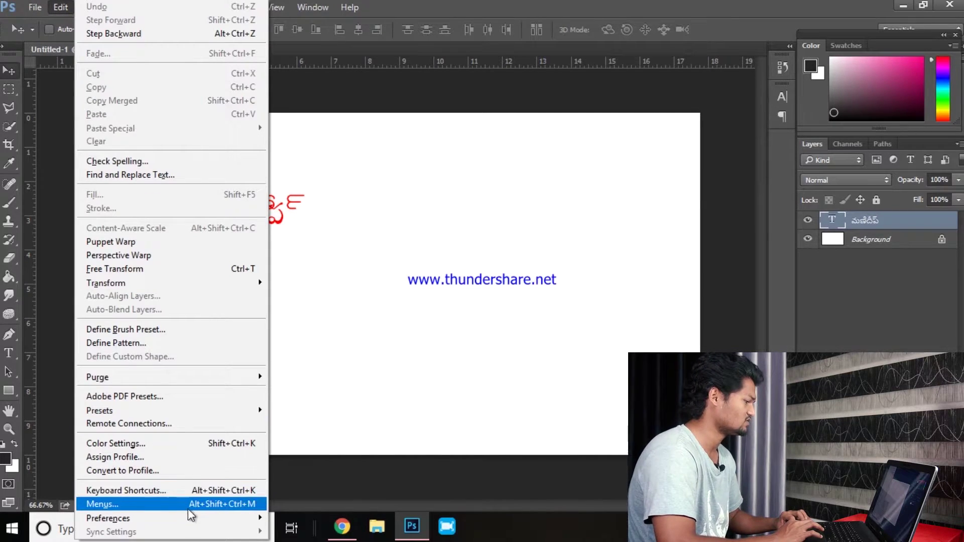
mouse_move(214, 519)
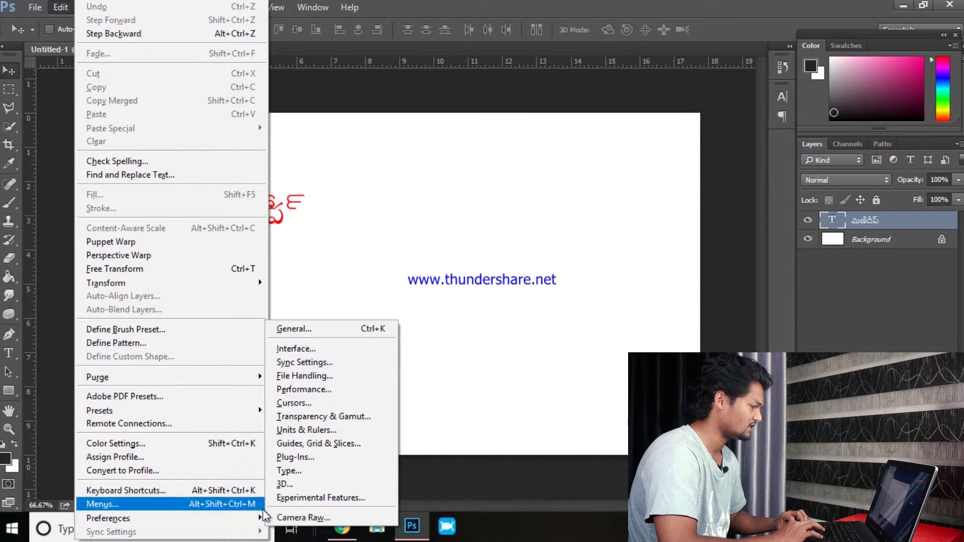
mouse_move(264, 519)
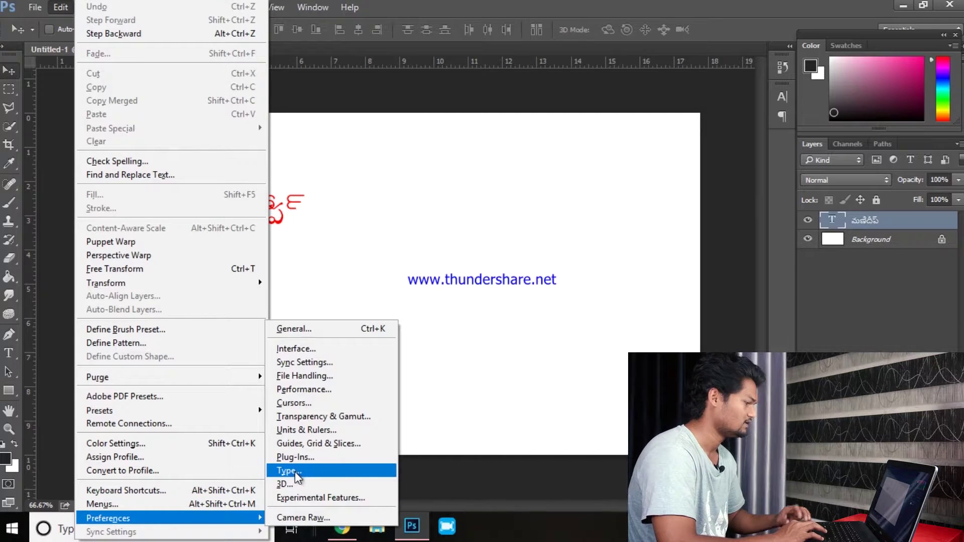
left_click(294, 472)
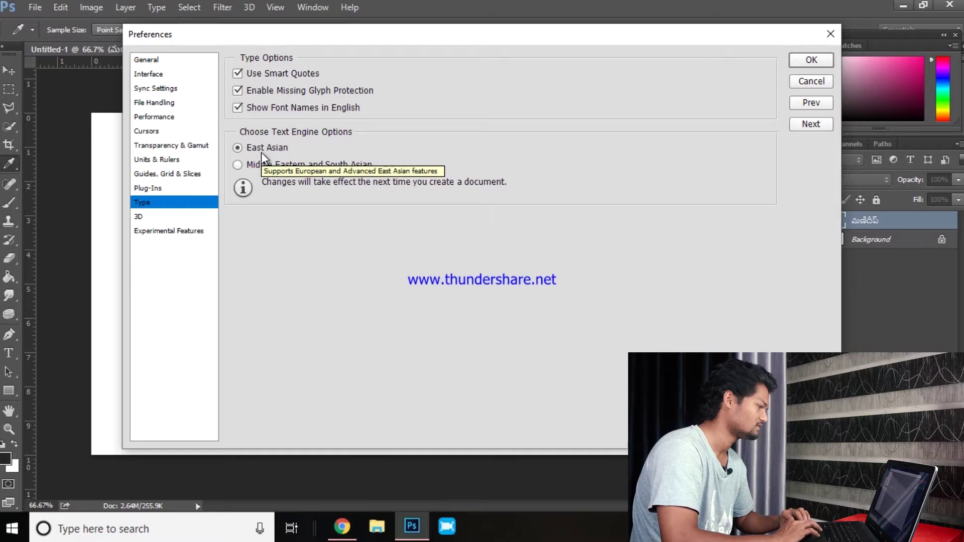
left_click(257, 166)
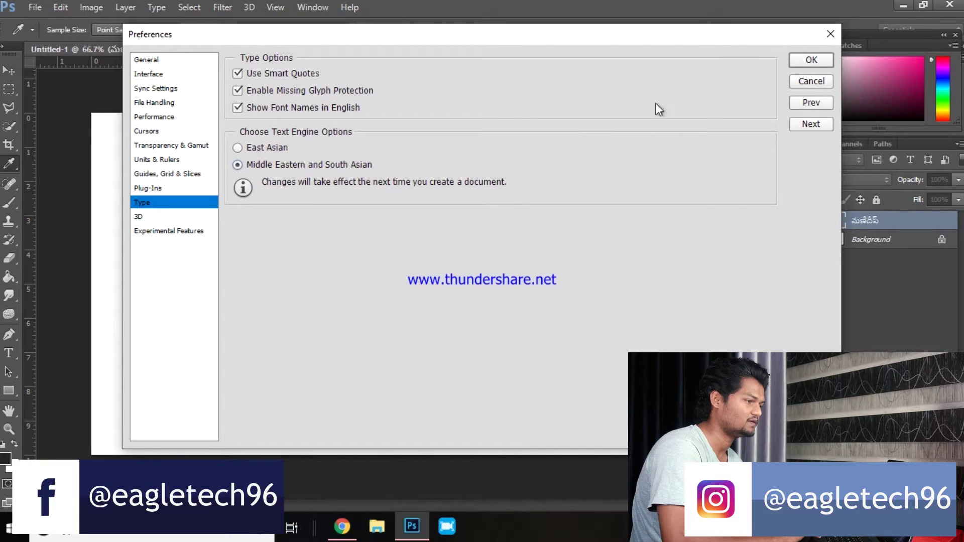
left_click(809, 59)
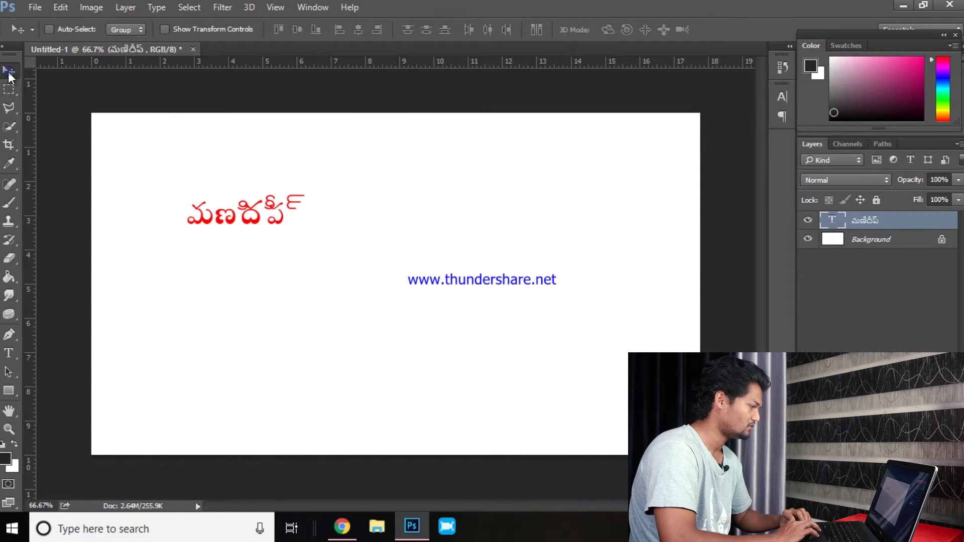
Paste the Telugu name as a second text layer below the first one
left_click(9, 353)
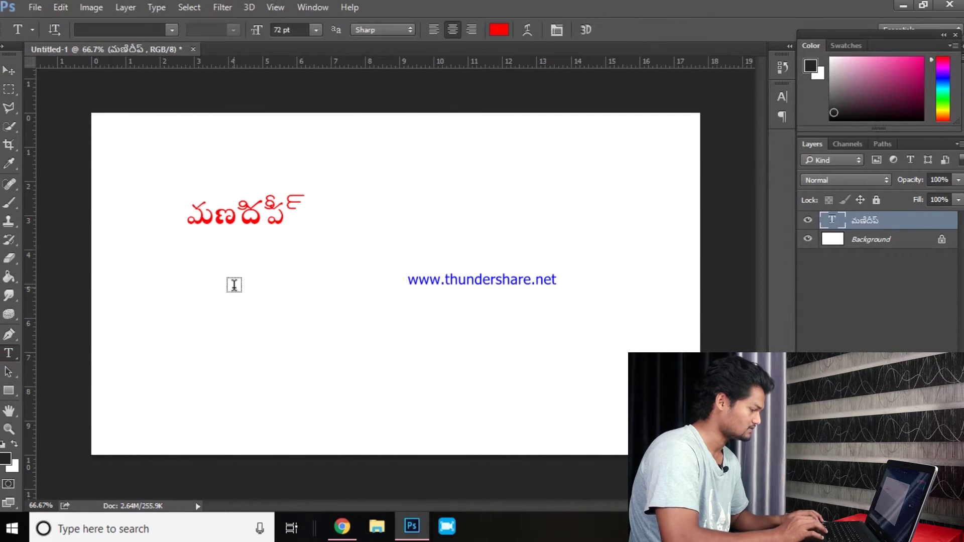
left_click(234, 284)
key("ctrl+v")
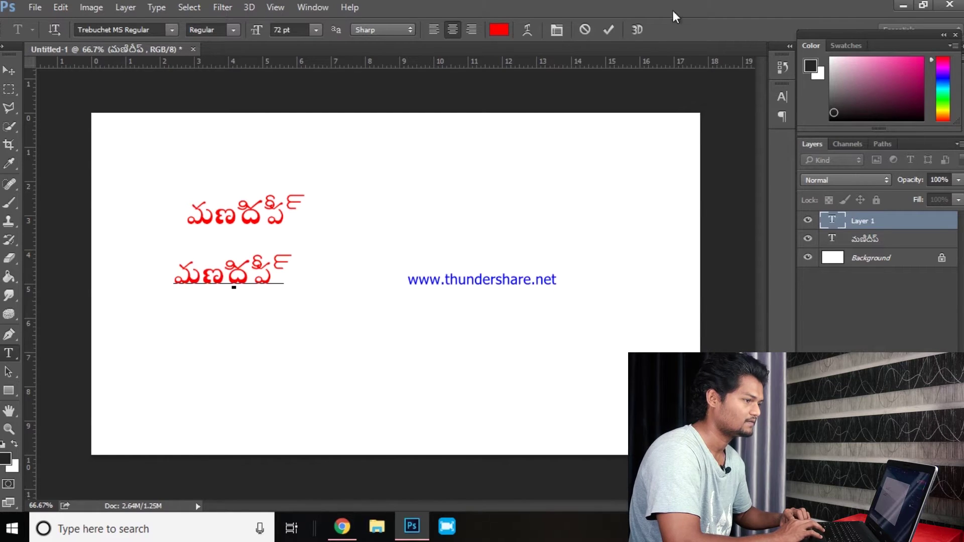
Quit Photoshop, committing the pending type layer edits and leaving the document unsaved
left_click(949, 4)
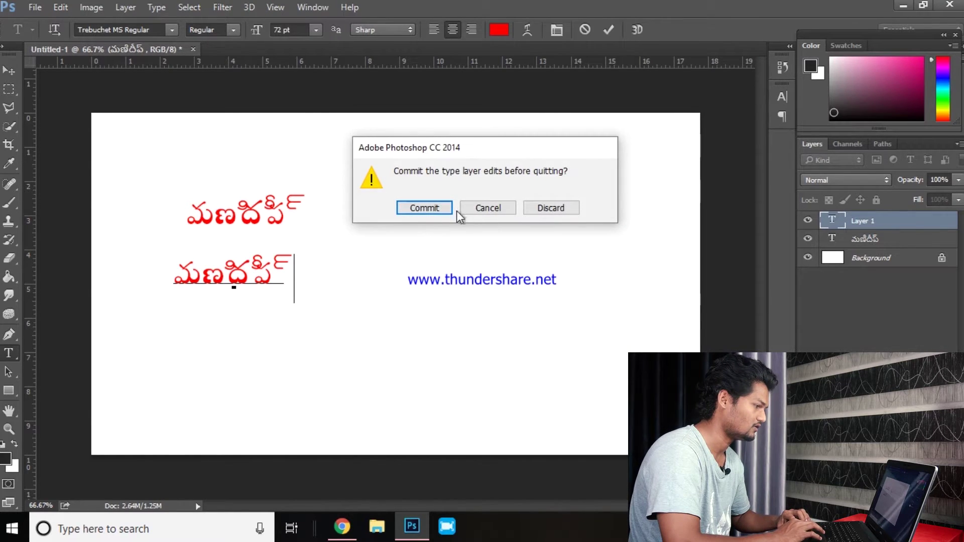
left_click(482, 217)
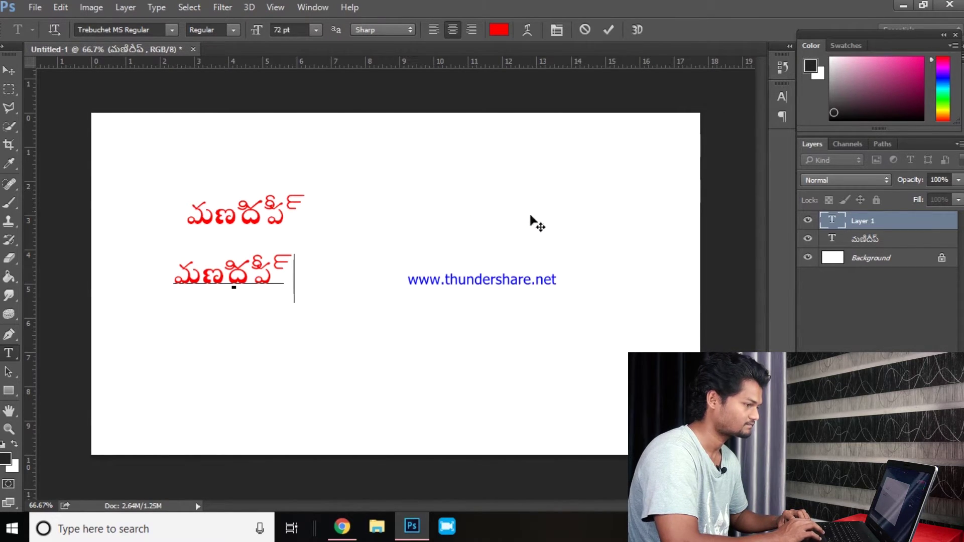
left_click(949, 4)
left_click(427, 212)
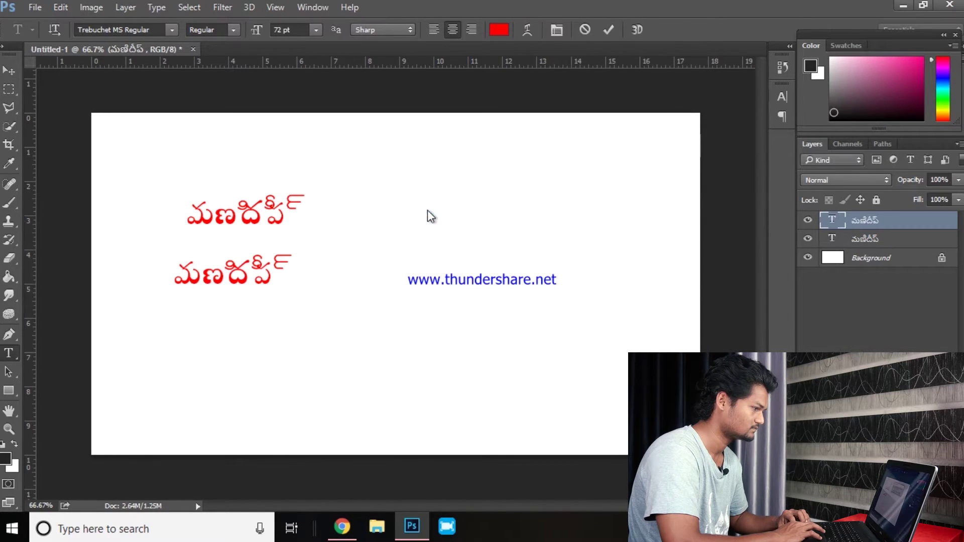
left_click(474, 208)
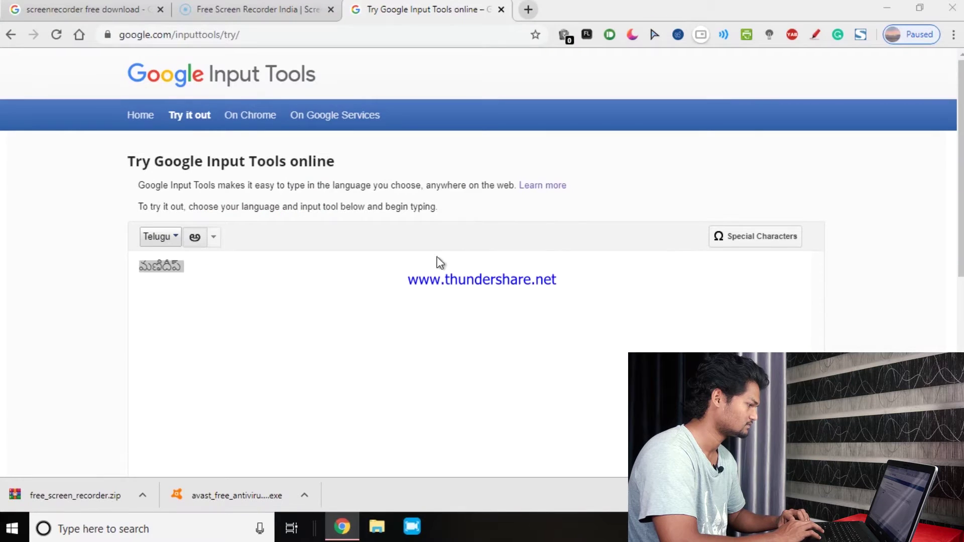
Minimize the browser and relaunch Adobe Photoshop CC 2014 (32 Bit)
left_click(400, 282)
left_click(886, 8)
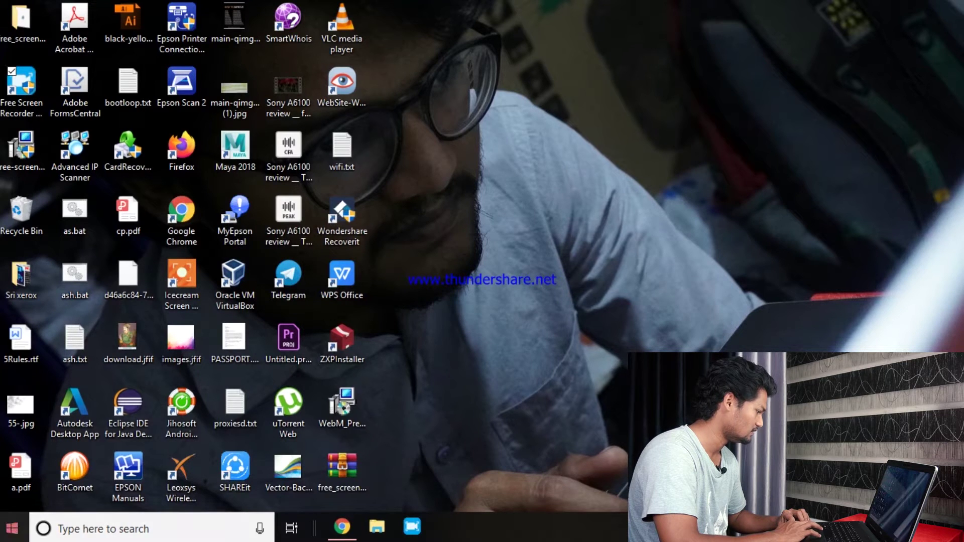
left_click(12, 527)
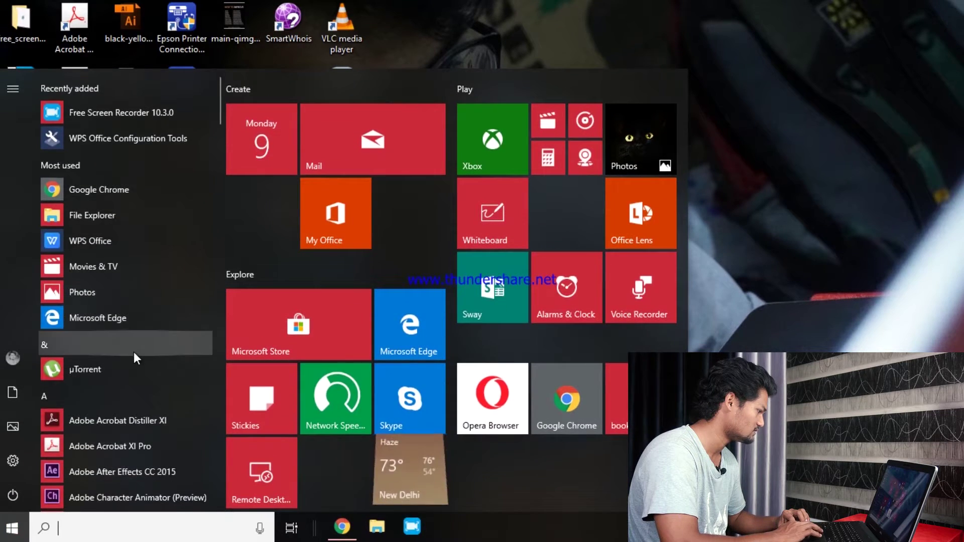
scroll(133, 352, "down", 4)
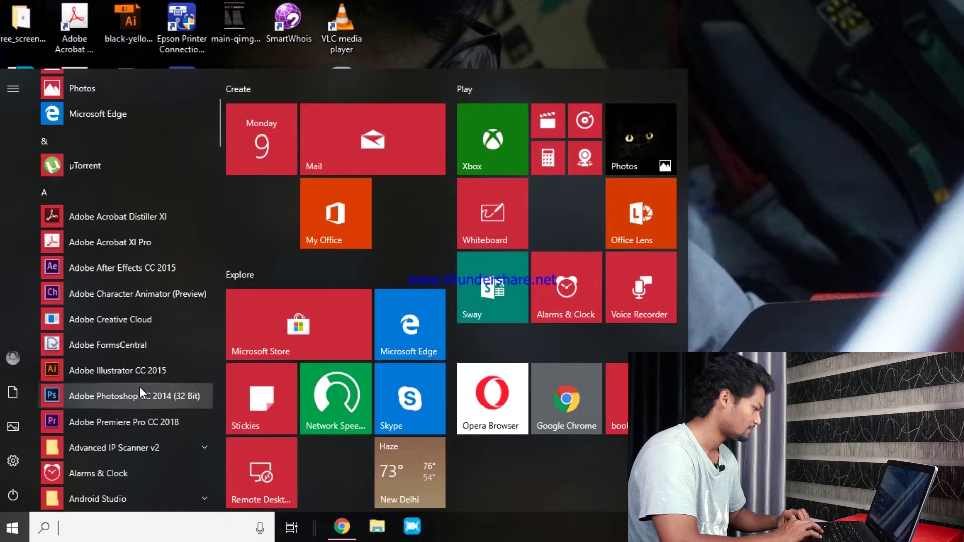
left_click(140, 387)
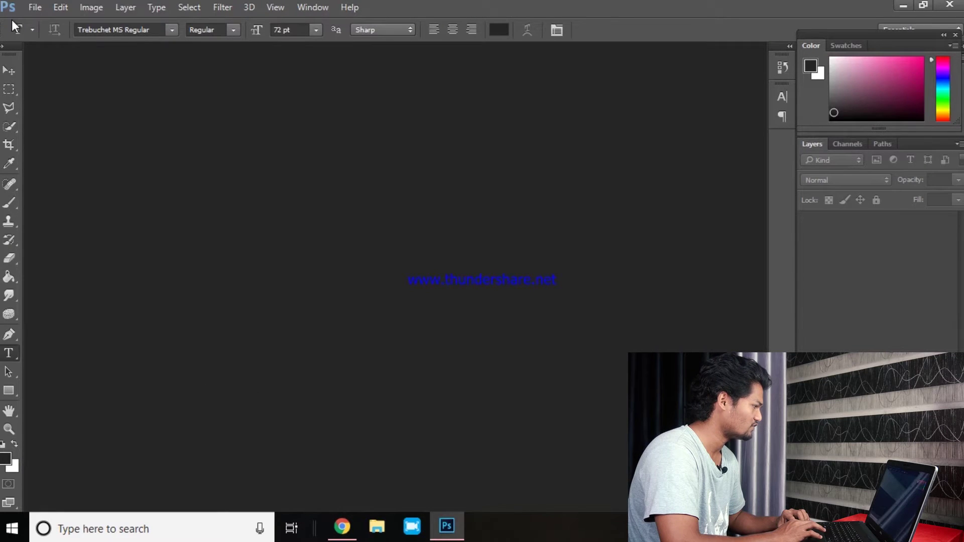
Create a new 1280 × 720 pixel RGB document at 72 pixels/inch with a white background
key("v")
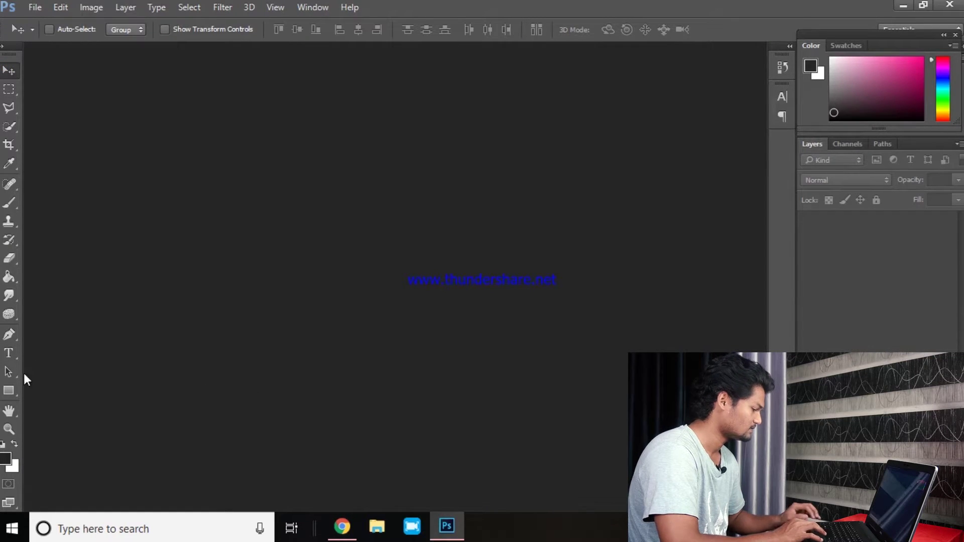
key("ctrl+n")
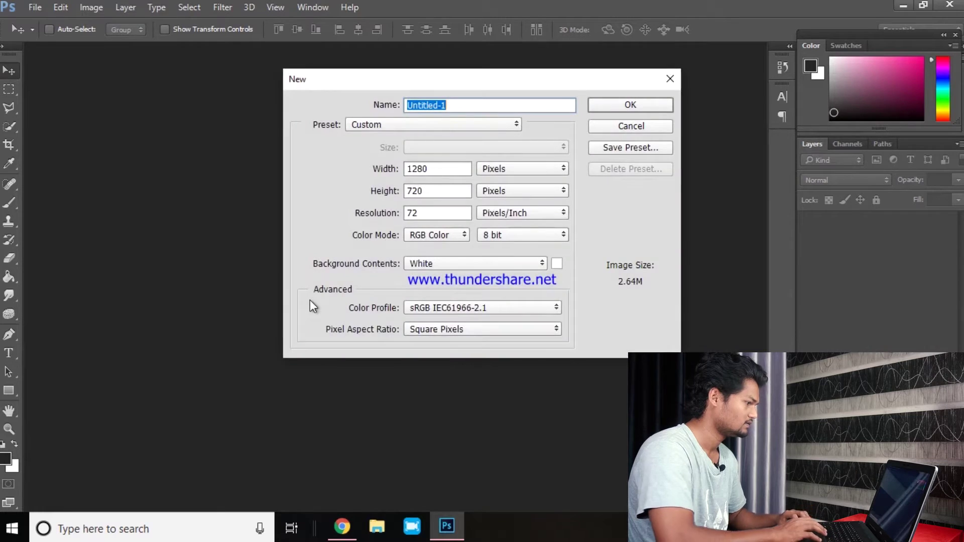
key("Return")
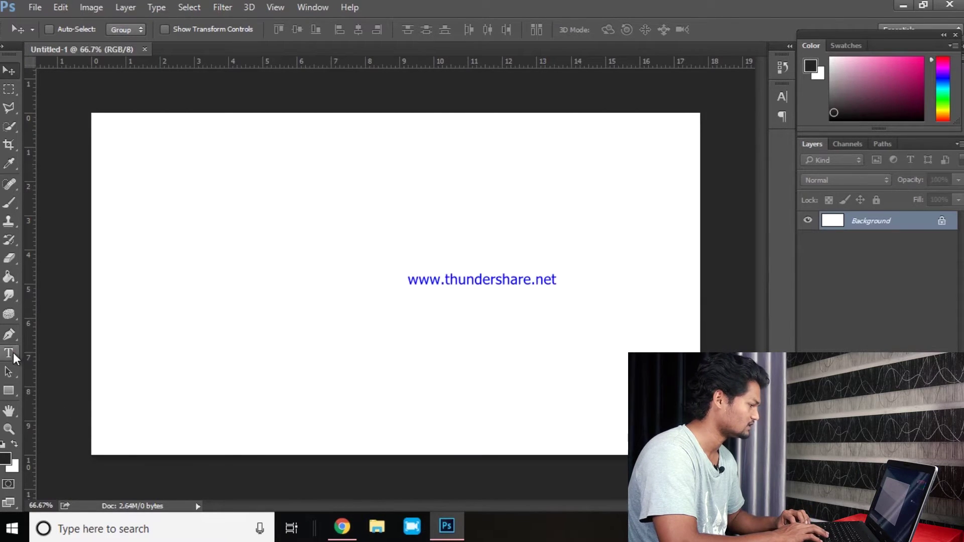
Copy the Telugu name from Google Input Tools in Chrome and paste it as a horizontal text layer on the Photoshop canvas
left_click(13, 353)
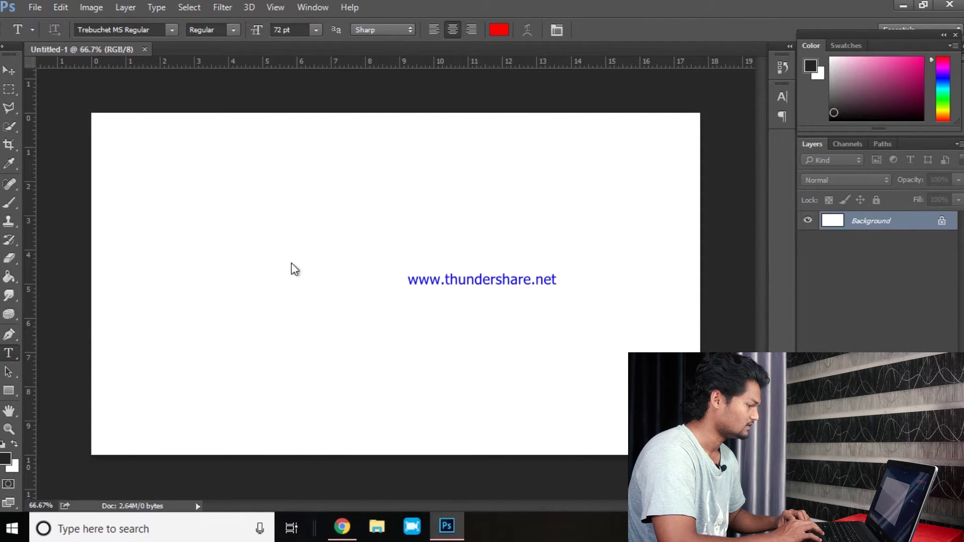
left_click(342, 526)
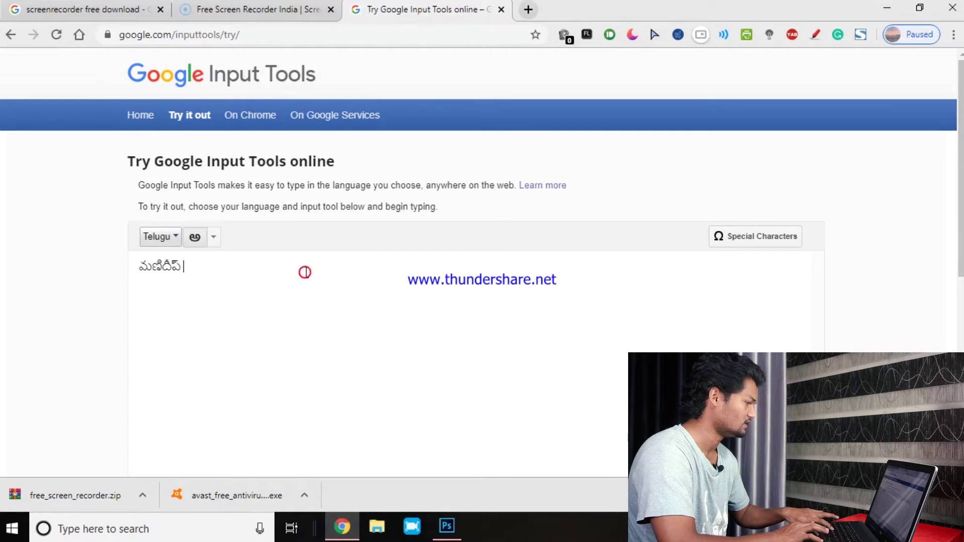
key("ctrl+a")
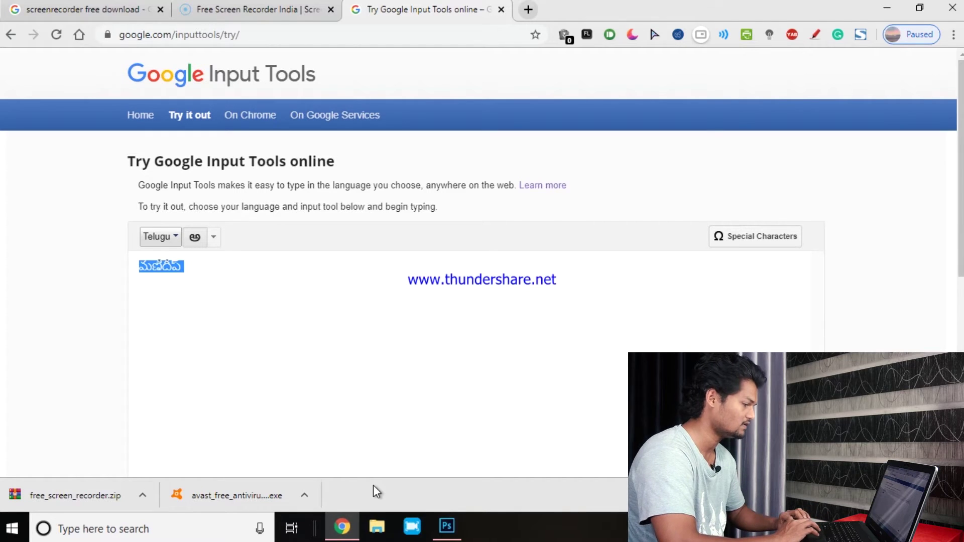
left_click(447, 526)
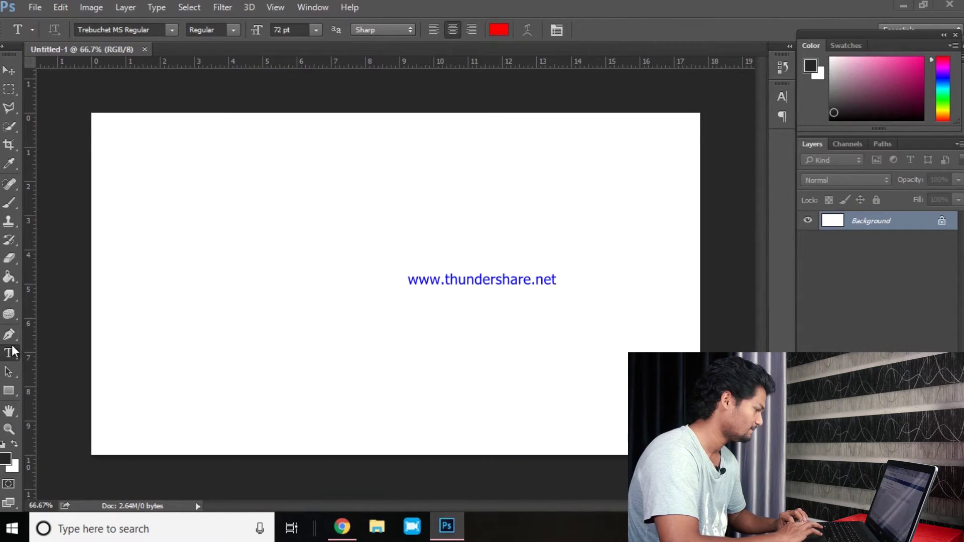
key("alt+Tab")
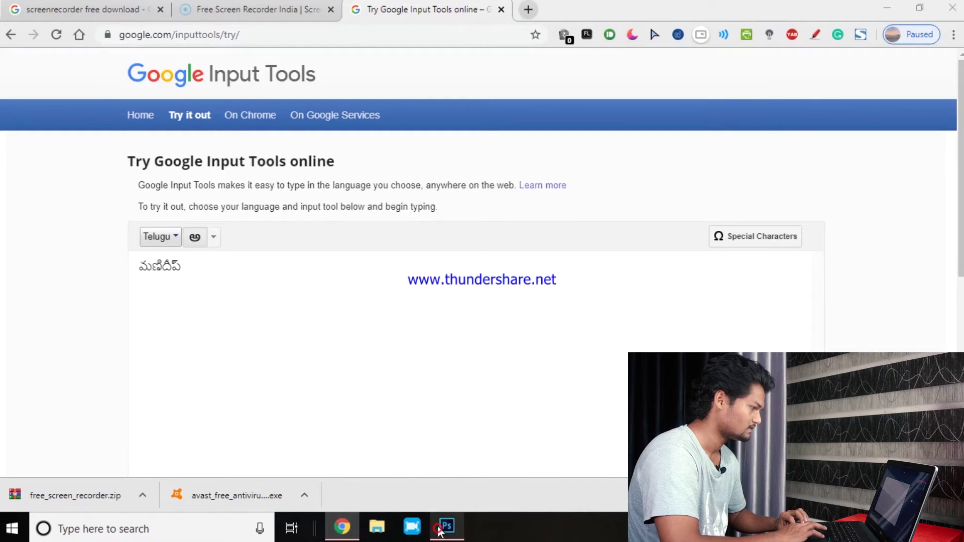
left_click(442, 527)
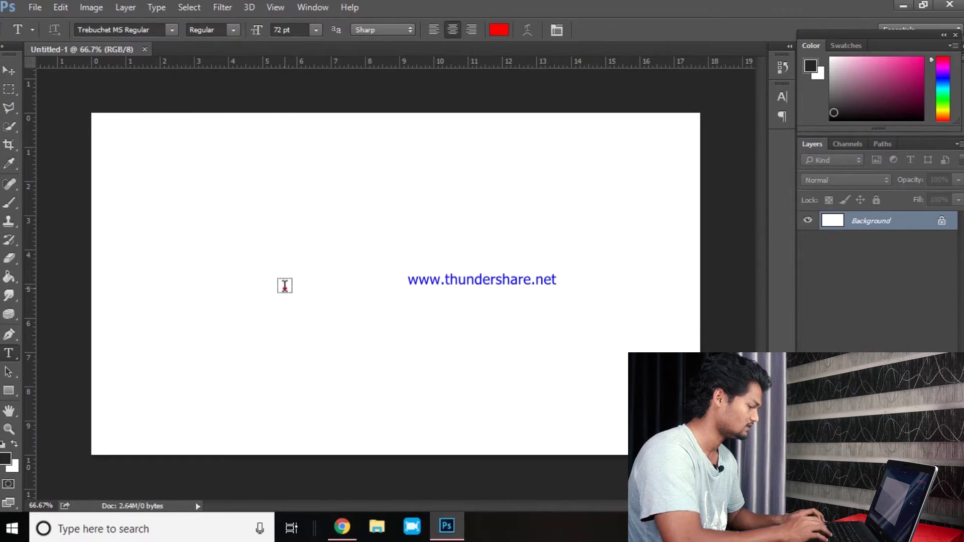
left_click(285, 285)
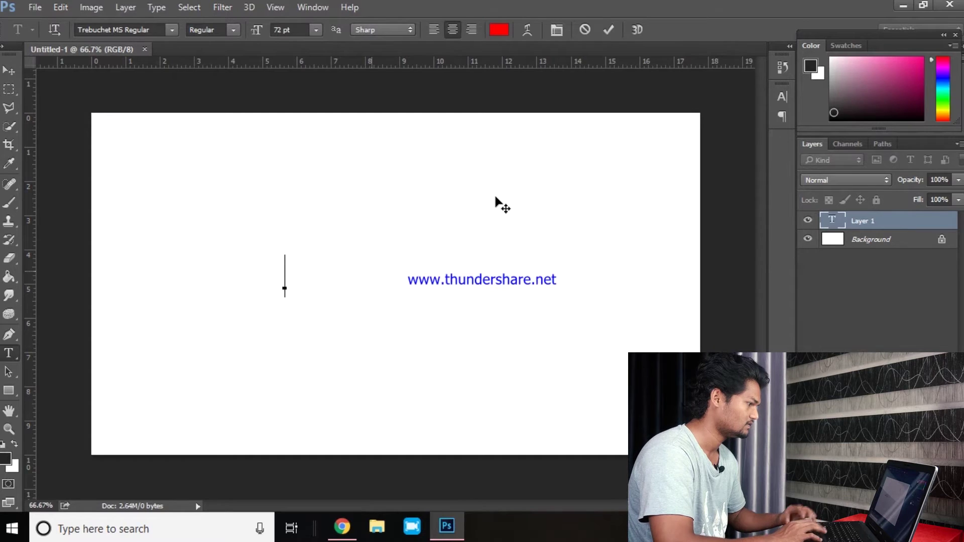
type("మణిదీప్")
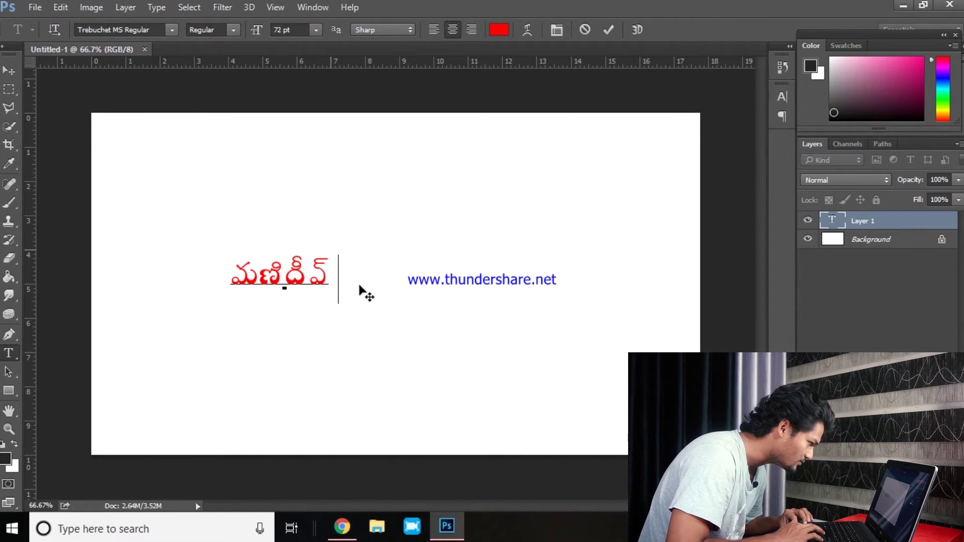
Browse the installed fonts for the whole selected Telugu name and commit the text layer
left_click_drag(340, 271, 260, 250)
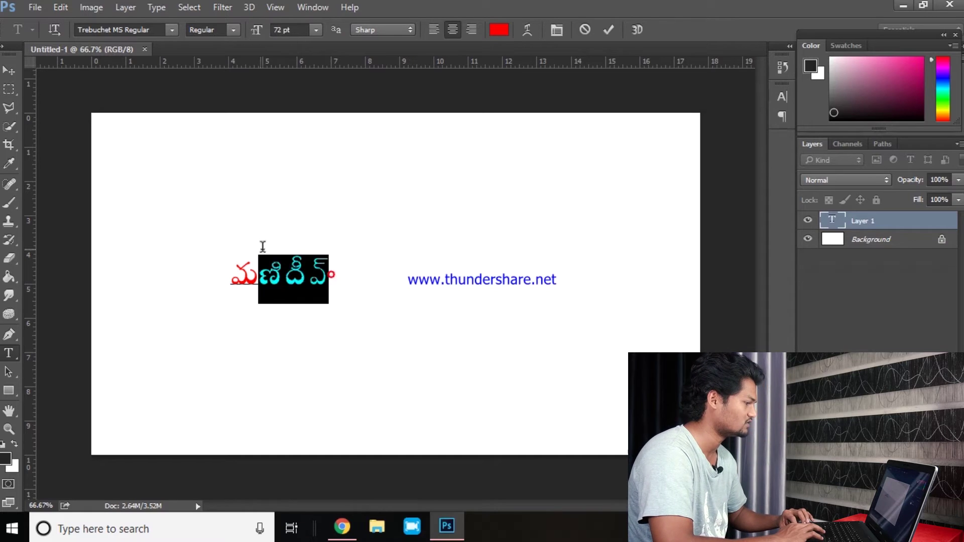
left_click(297, 266)
key("ctrl+a")
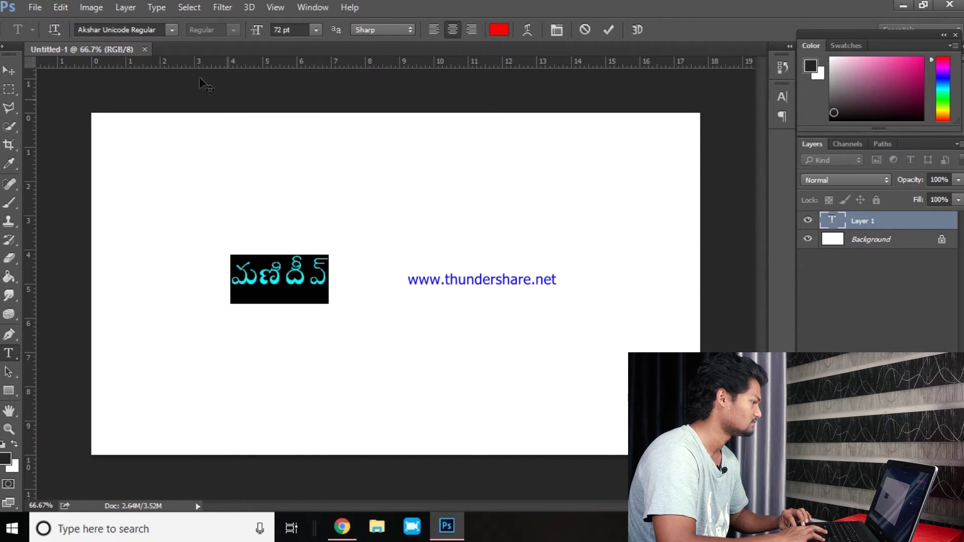
left_click(171, 29)
left_click(157, 29)
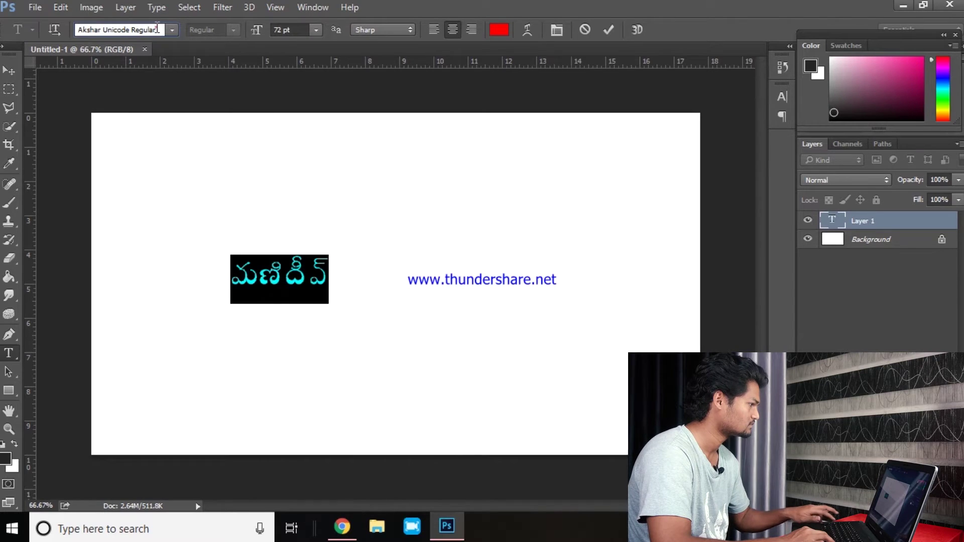
key("Return")
left_click(157, 28)
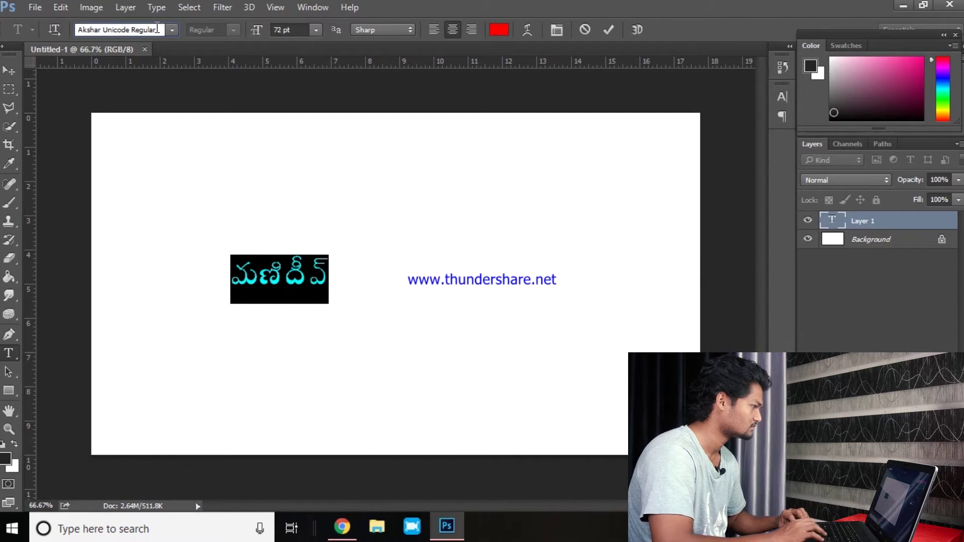
left_click(171, 29)
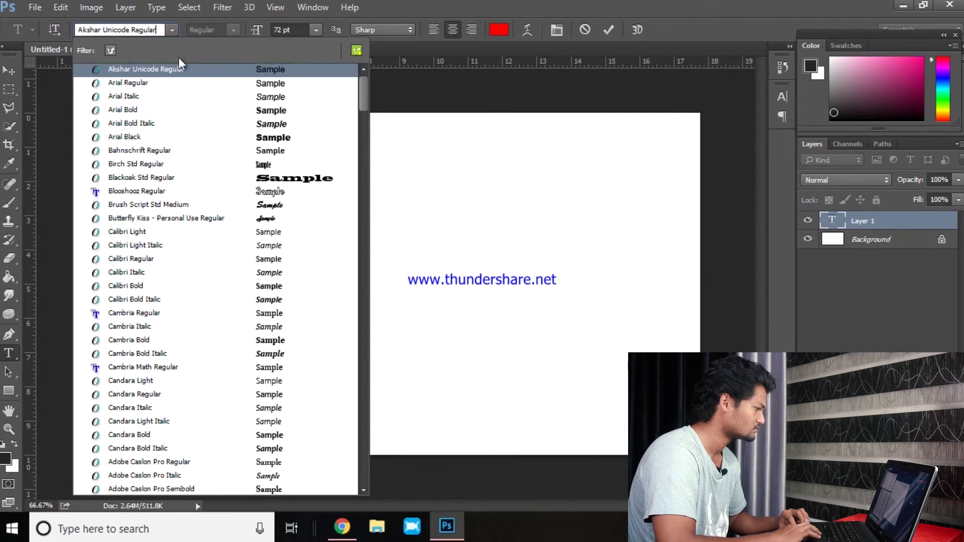
scroll(193, 218, "down", 8)
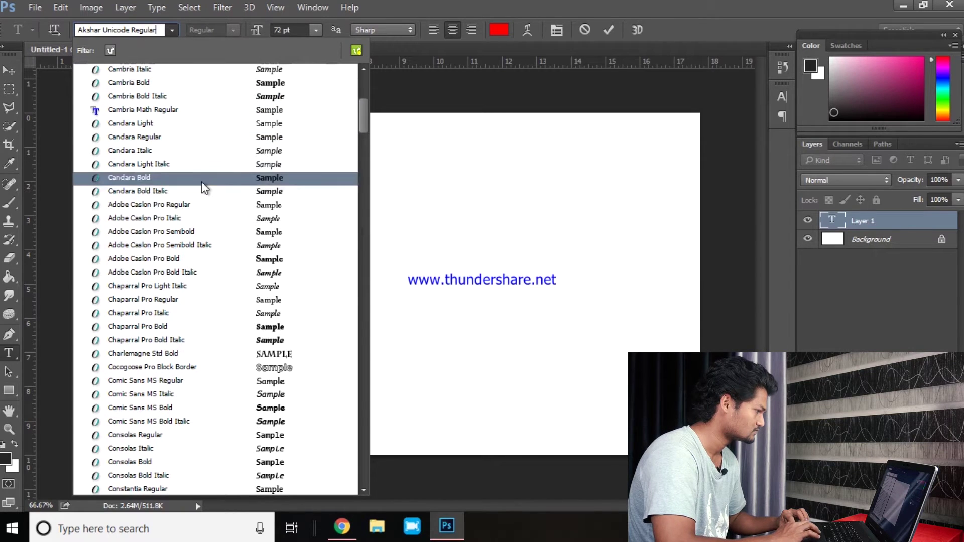
key("Escape")
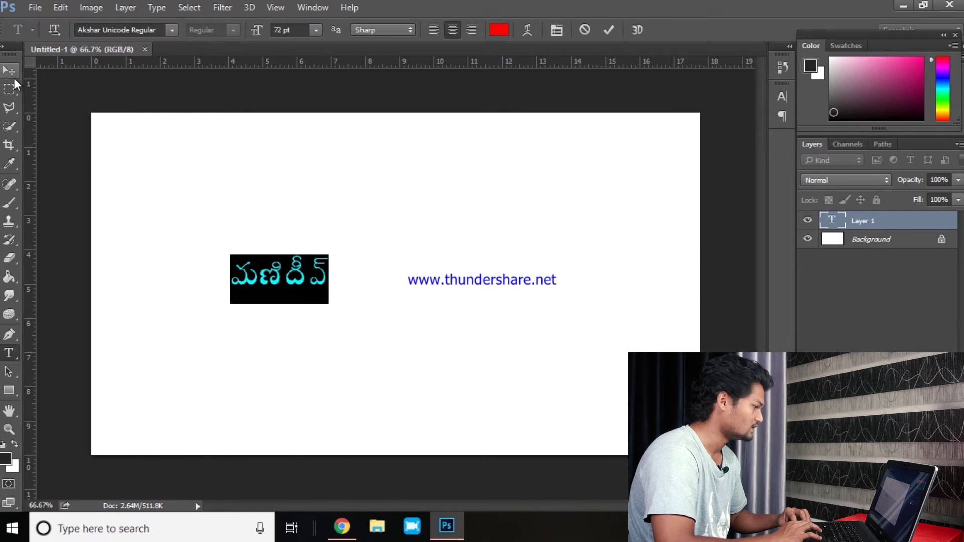
left_click(10, 71)
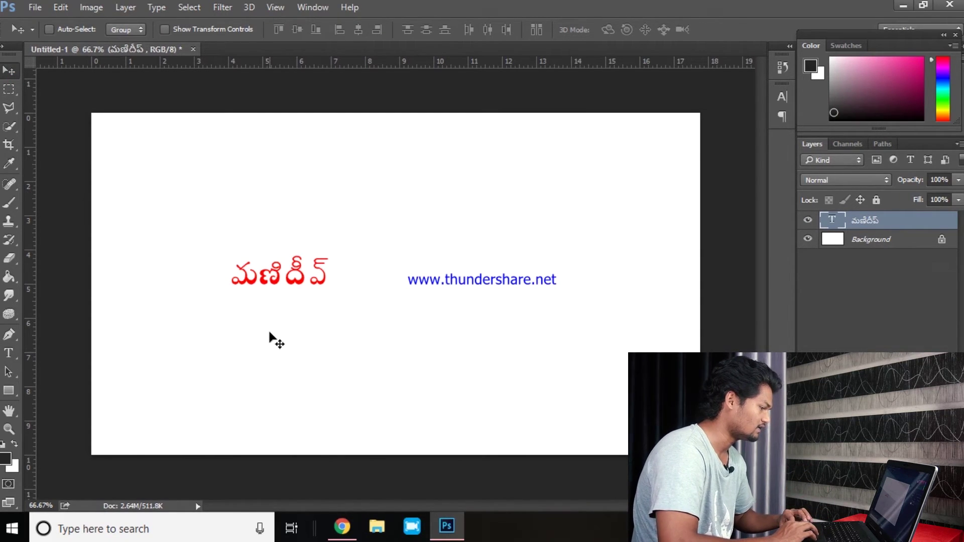
Switch to Chrome and search Google in a new tab for "telugu fonts free download"
left_click(342, 527)
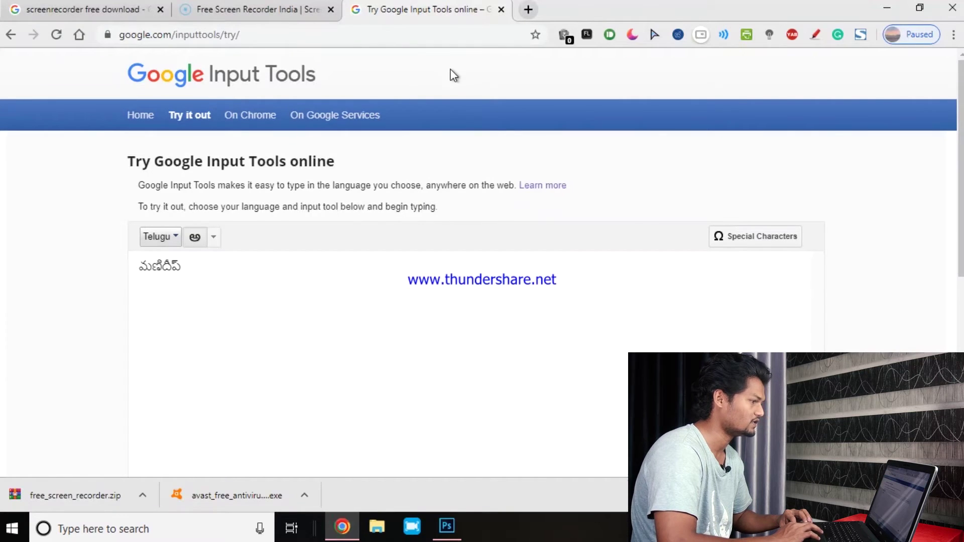
left_click(522, 17)
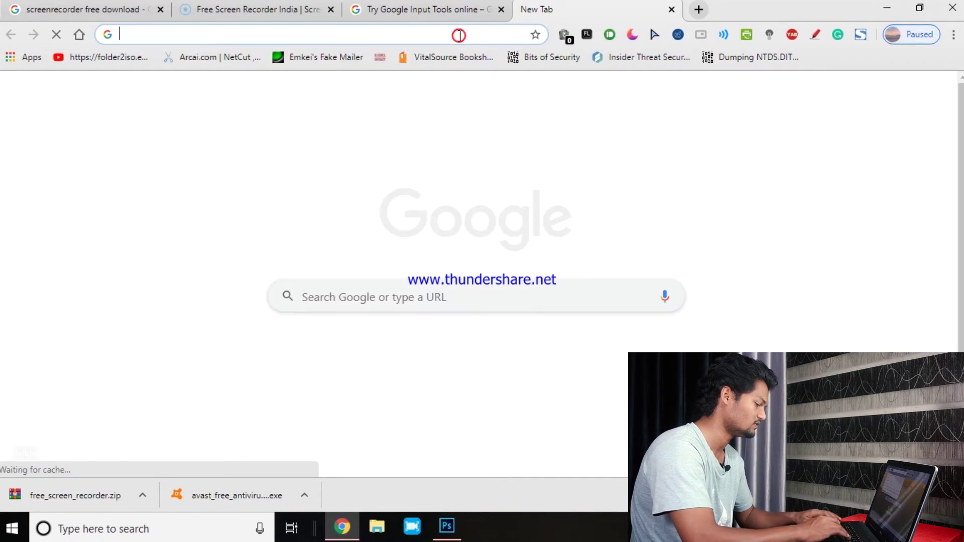
type("telug")
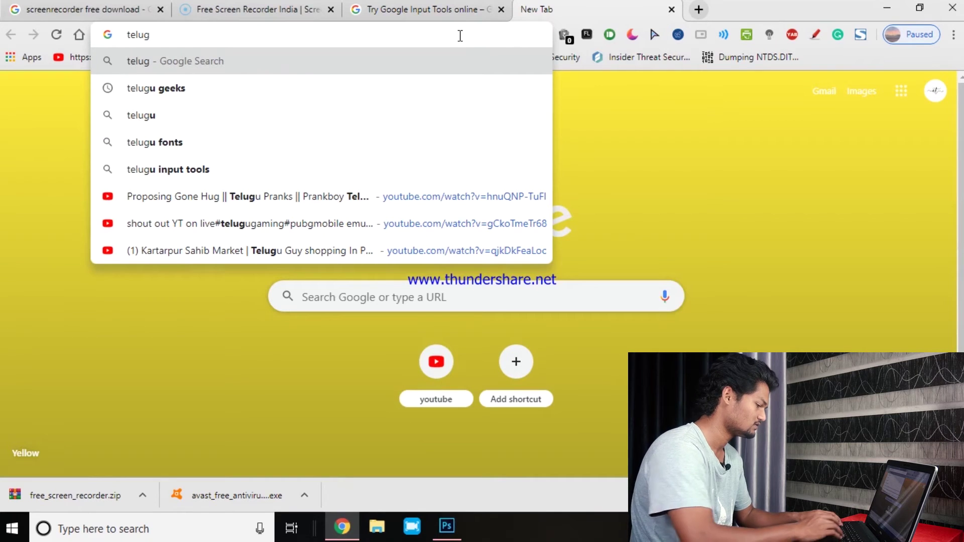
type("u fonta")
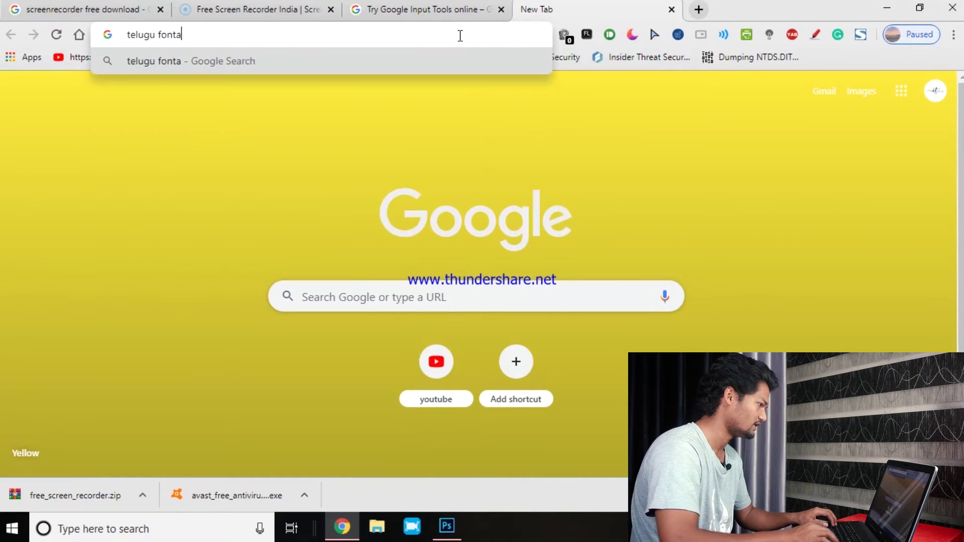
key("BackSpace")
type("s free download")
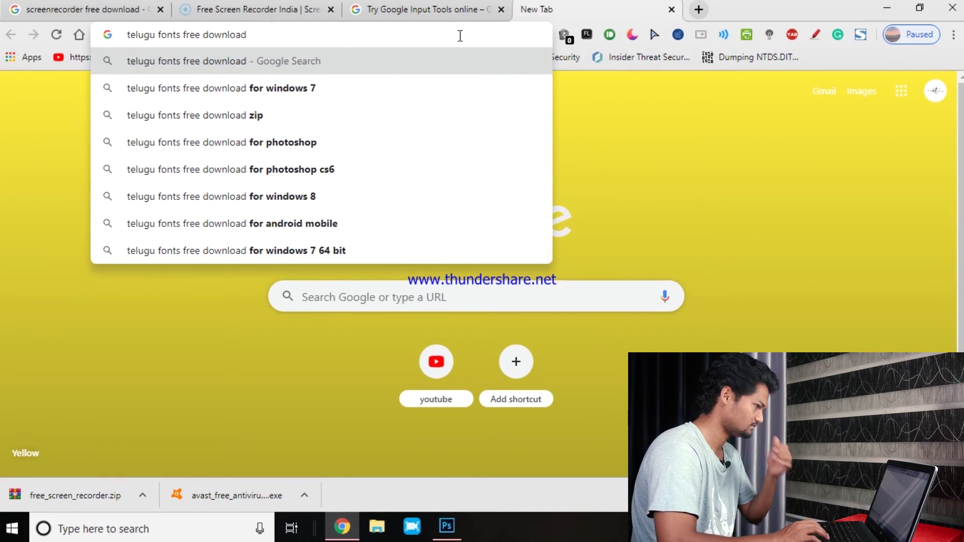
key("Return")
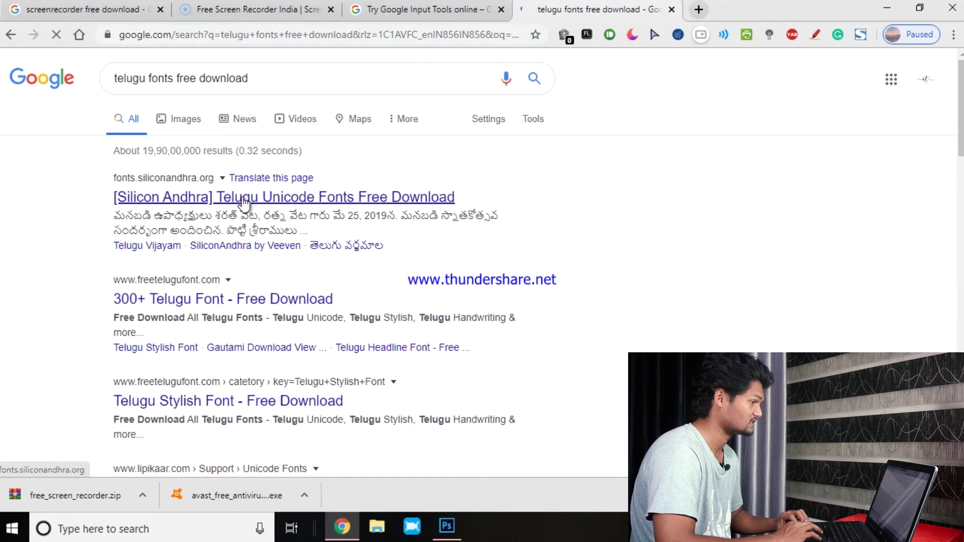
Open the Silicon Andhra Telugu Unicode fonts page and look through its tables of downloadable fonts
left_click(243, 197)
scroll(463, 178, "down", 10)
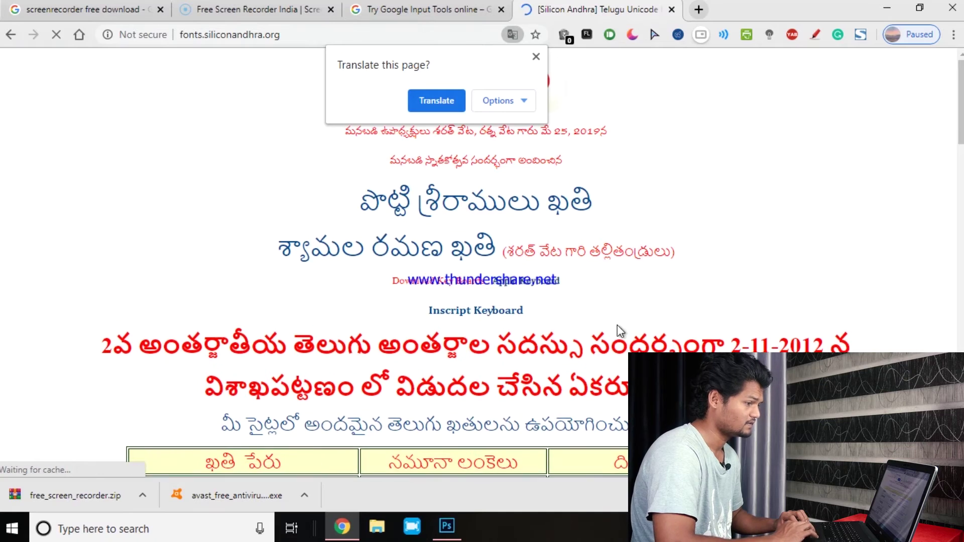
scroll(619, 332, "down", 7)
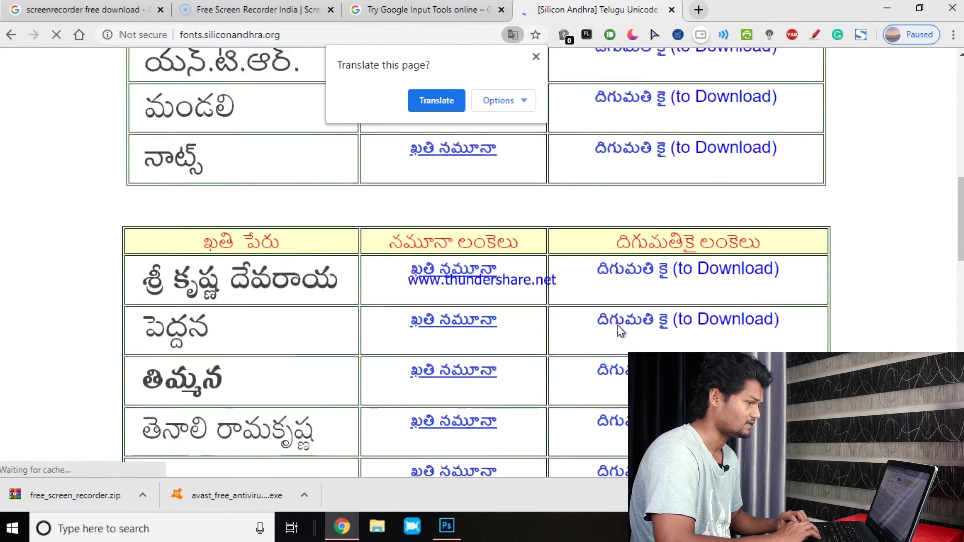
scroll(619, 332, "down", 15)
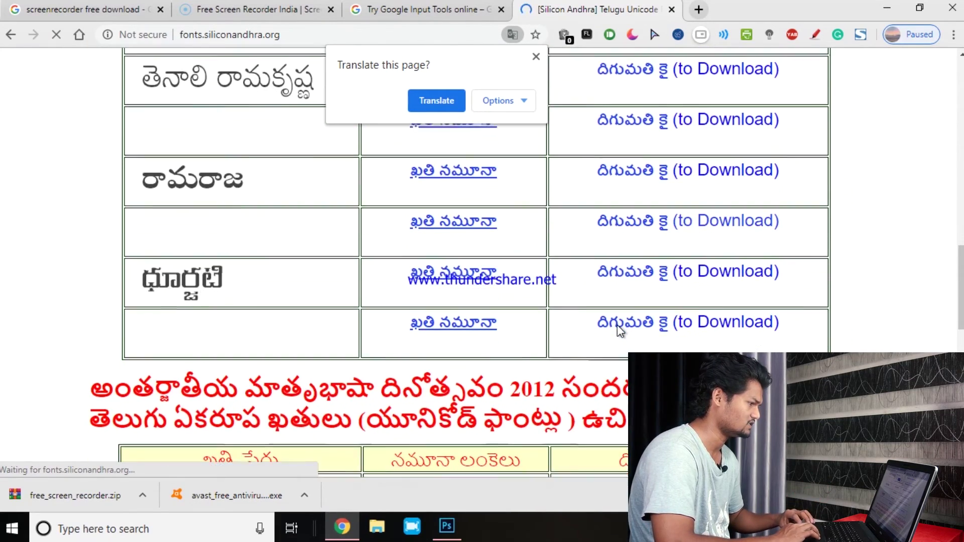
scroll(619, 333, "up", 10)
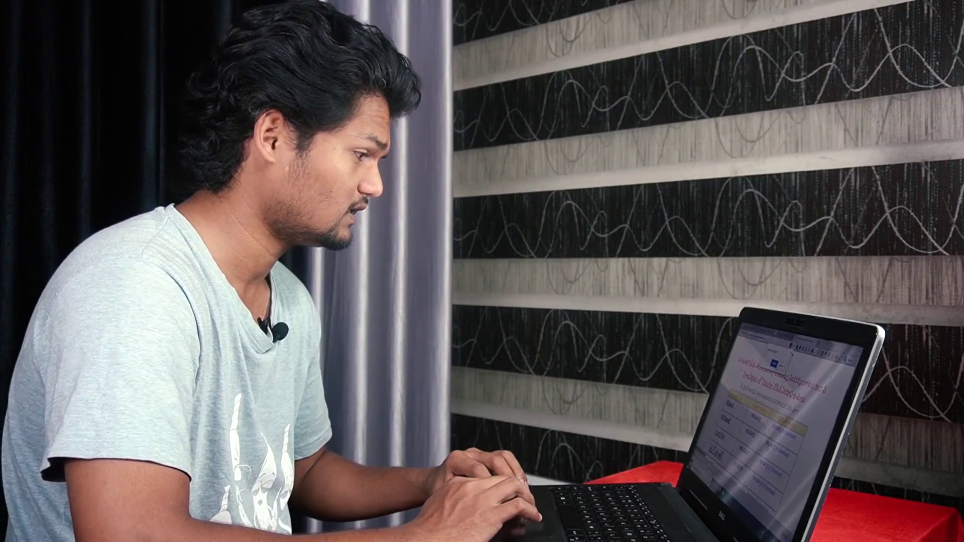
scroll(784, 417, "down", 3)
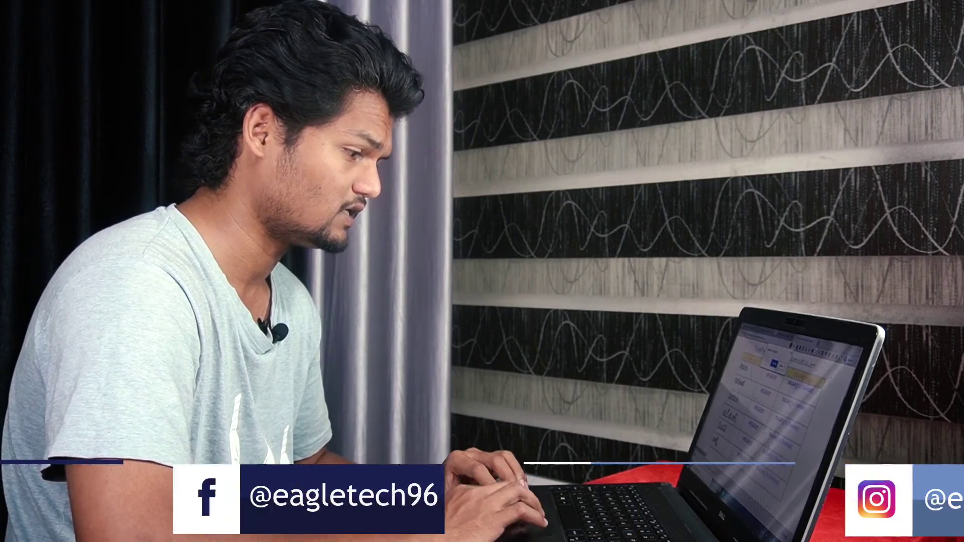